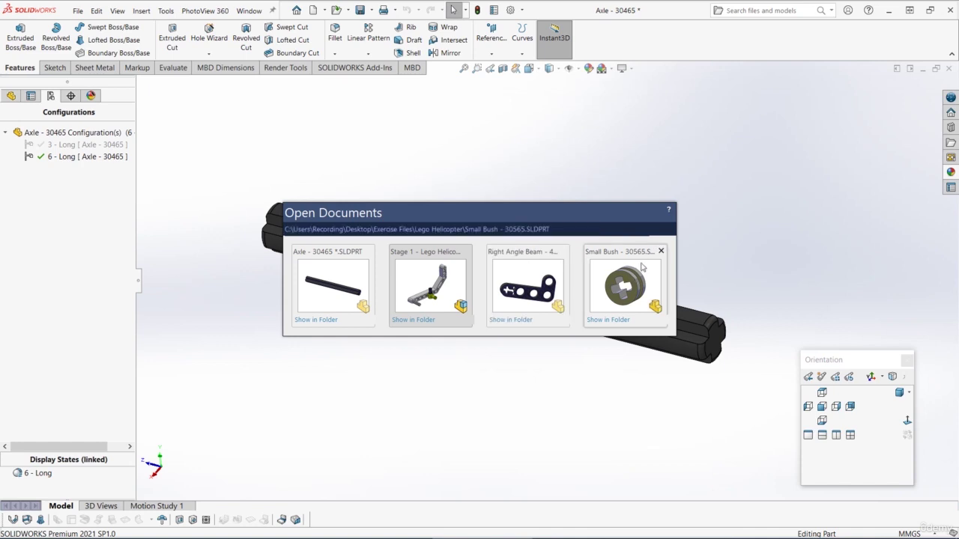
Switch to the Stage 1 - Lego Helicopter assembly and examine it from another angle.
mouse_move(641, 266)
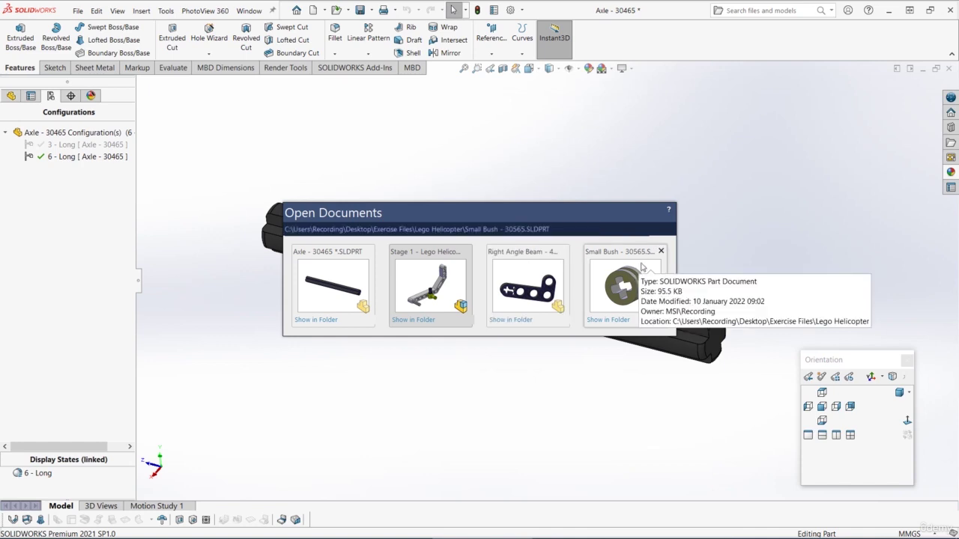
left_click(422, 280)
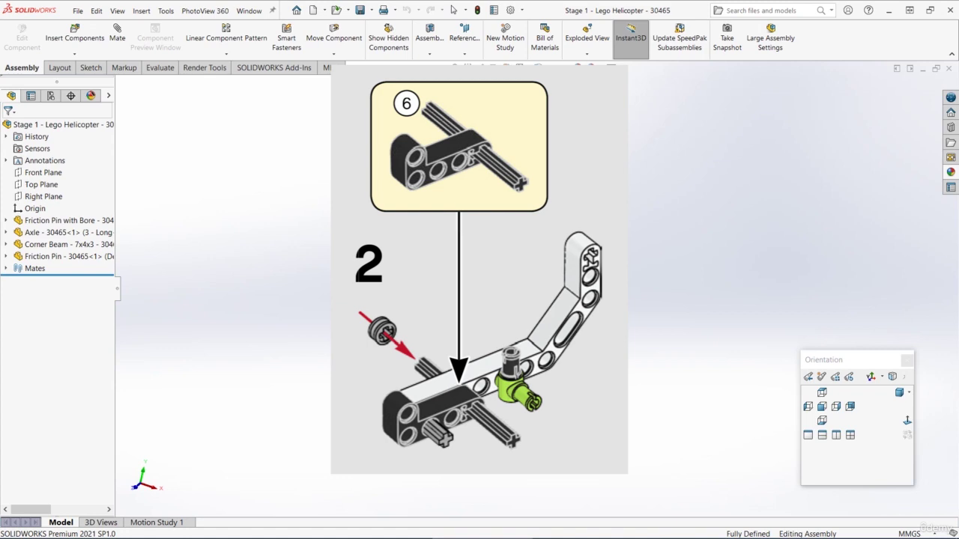
middle_click_drag(480, 285, 458, 286)
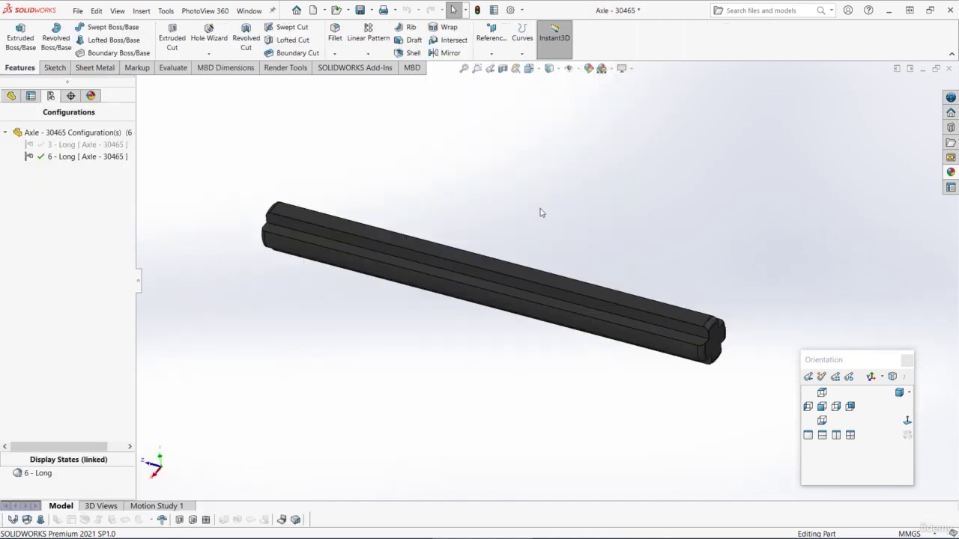
Create a new assembly from the Right Angle Beam - 4x2 part and place the beam at the origin.
key("ctrl+Tab")
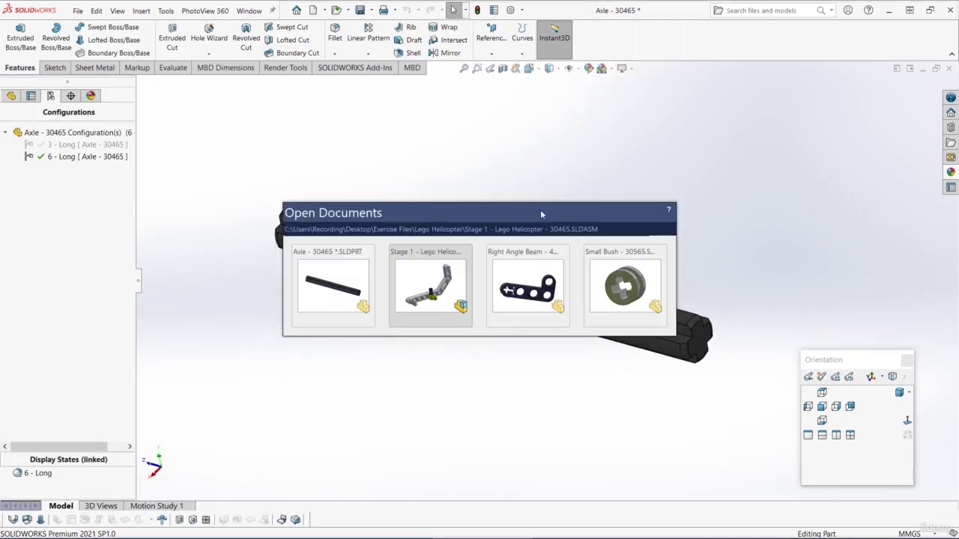
left_click(534, 277)
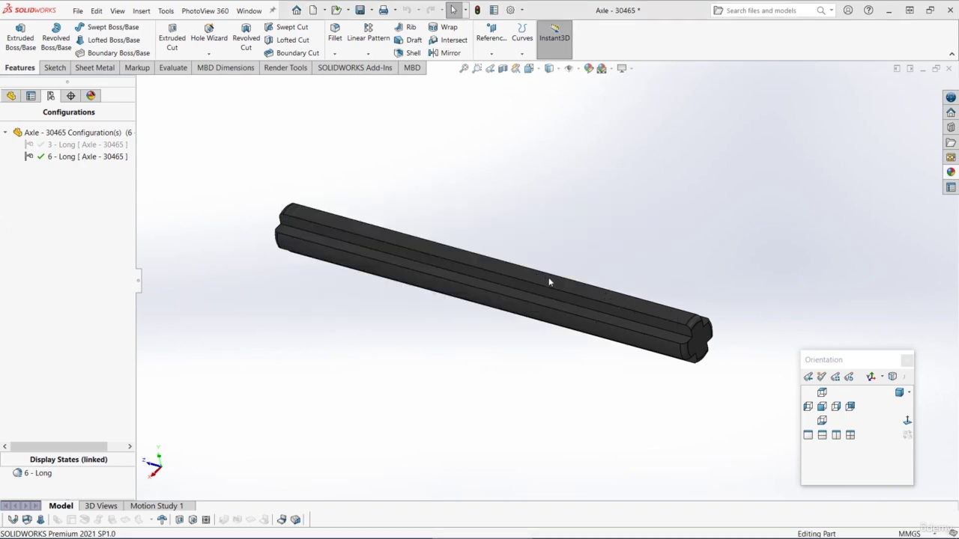
mouse_move(404, 218)
middle_mouse_down()
mouse_move(370, 225)
mouse_move(397, 192)
mouse_move(393, 222)
middle_mouse_up()
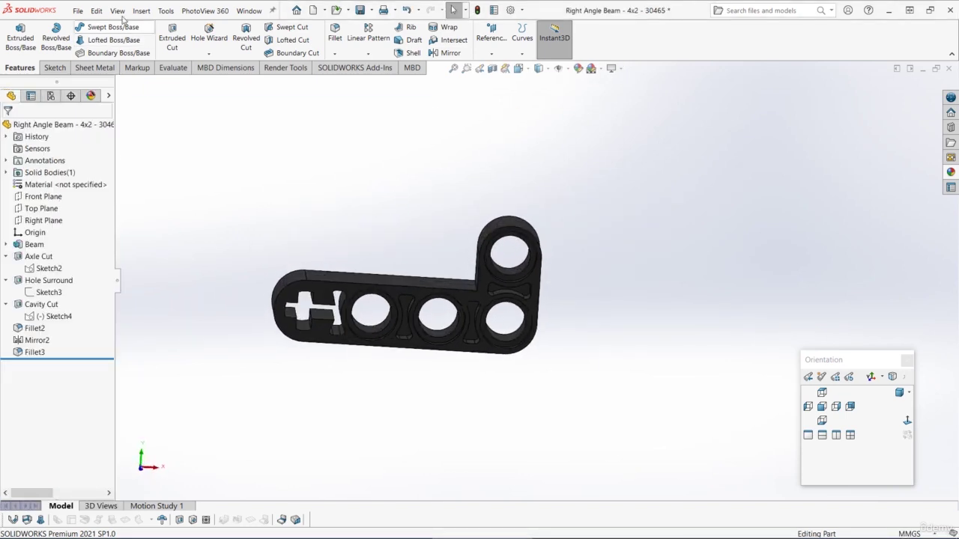
left_click(77, 11)
left_click(129, 110)
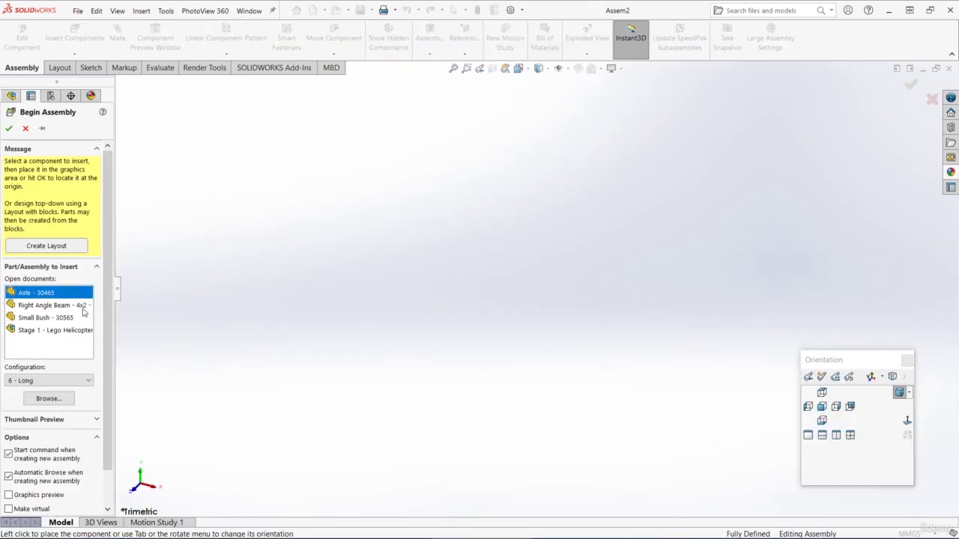
left_click(35, 305)
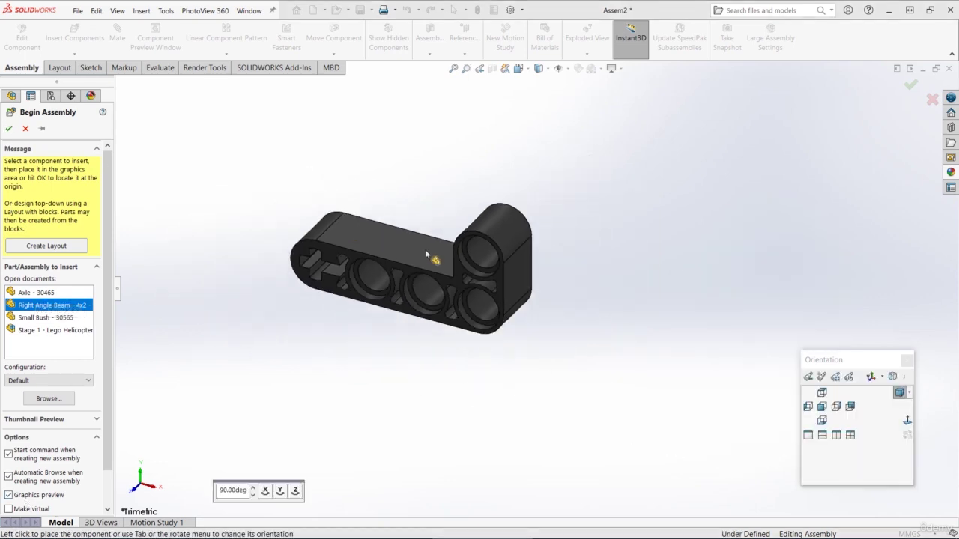
left_click(8, 128)
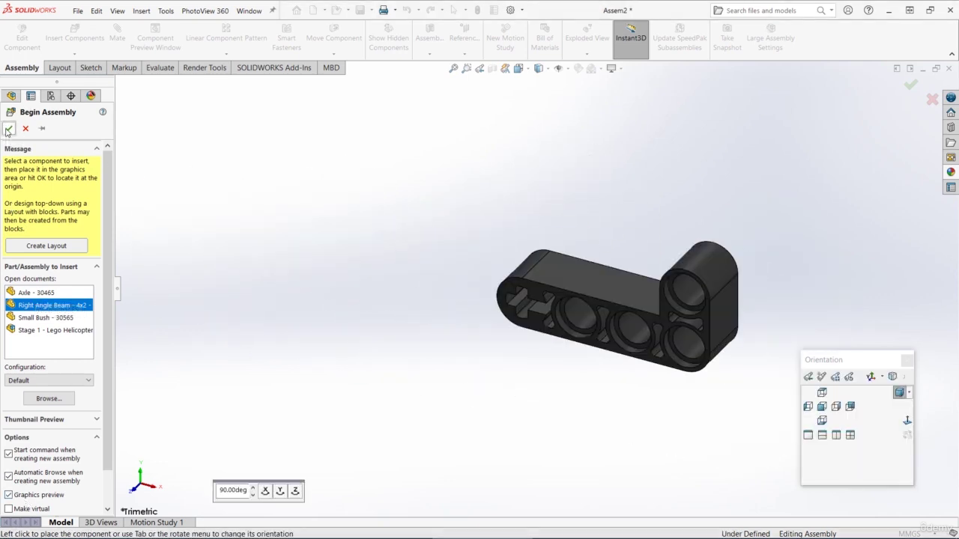
Examine how the beam is aligned with the assembly's Front, Top and Right planes.
left_click(821, 392)
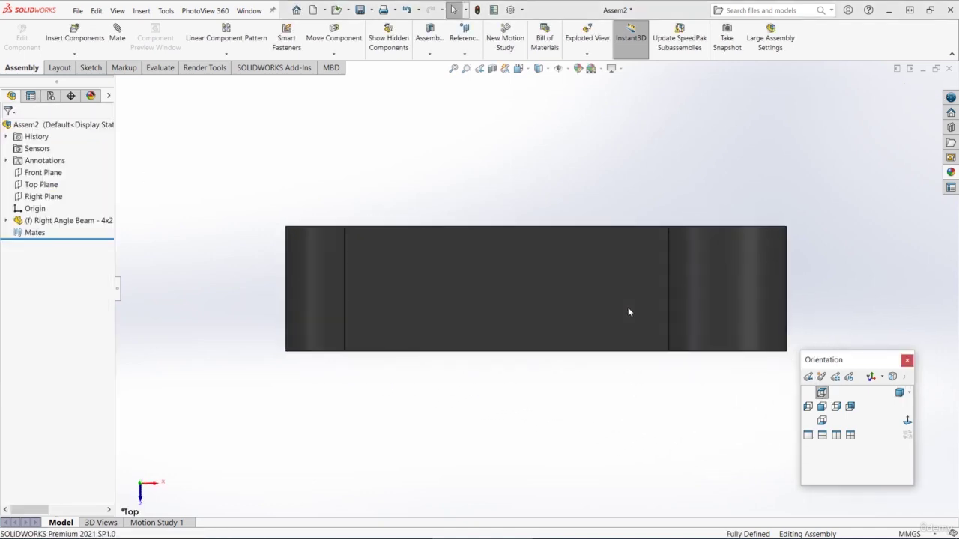
left_click(43, 173)
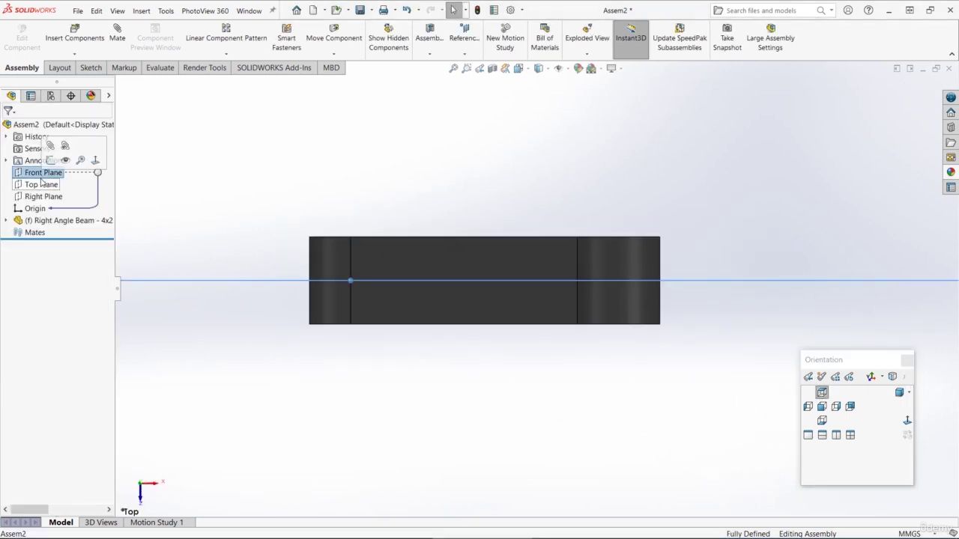
left_click(42, 185)
scroll(415, 256, "up", 10)
scroll(416, 256, "down", 1)
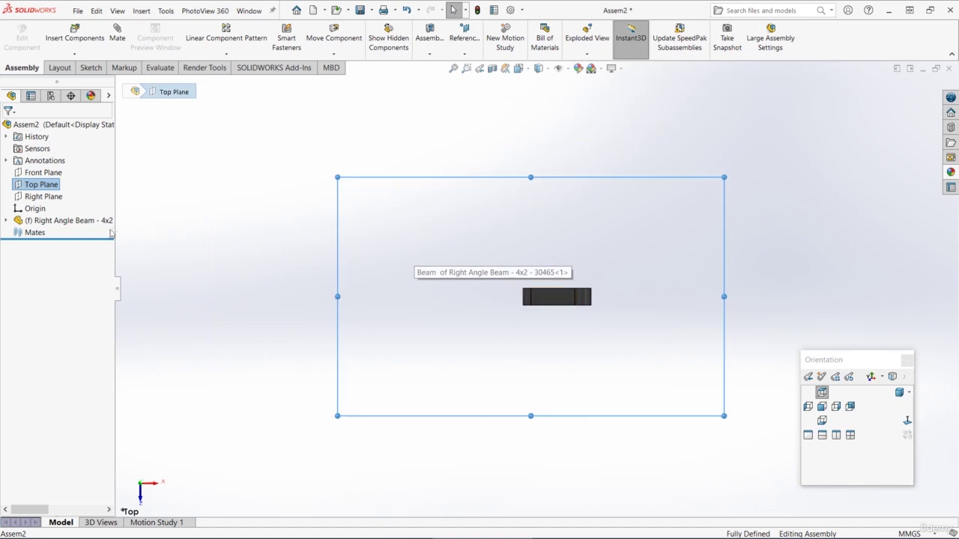
left_click(45, 199)
left_click(45, 199)
middle_click_drag(381, 285, 502, 226)
scroll(502, 226, "down", 3)
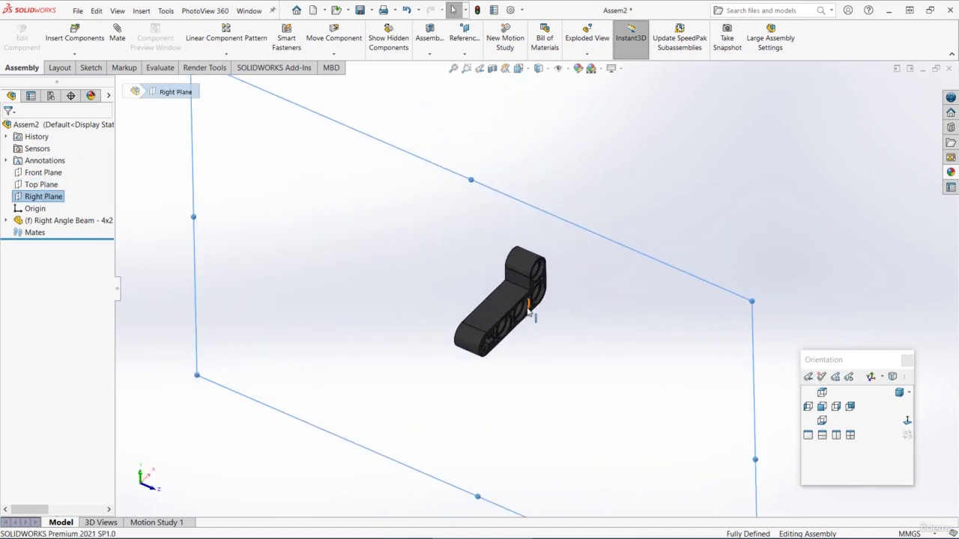
middle_click_drag(530, 313, 668, 310)
scroll(599, 288, "up", 1)
scroll(599, 288, "down", 2)
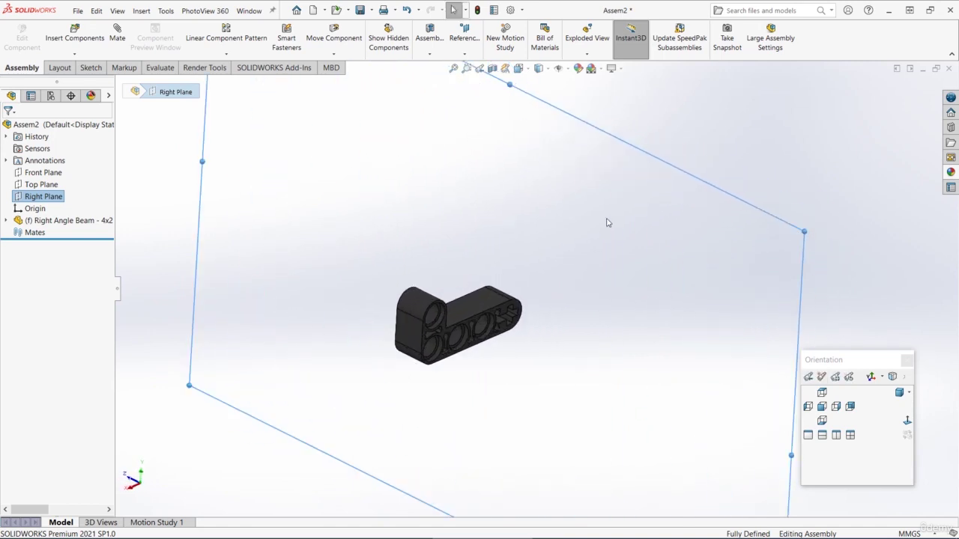
left_click(662, 137)
middle_click_drag(593, 284, 589, 281)
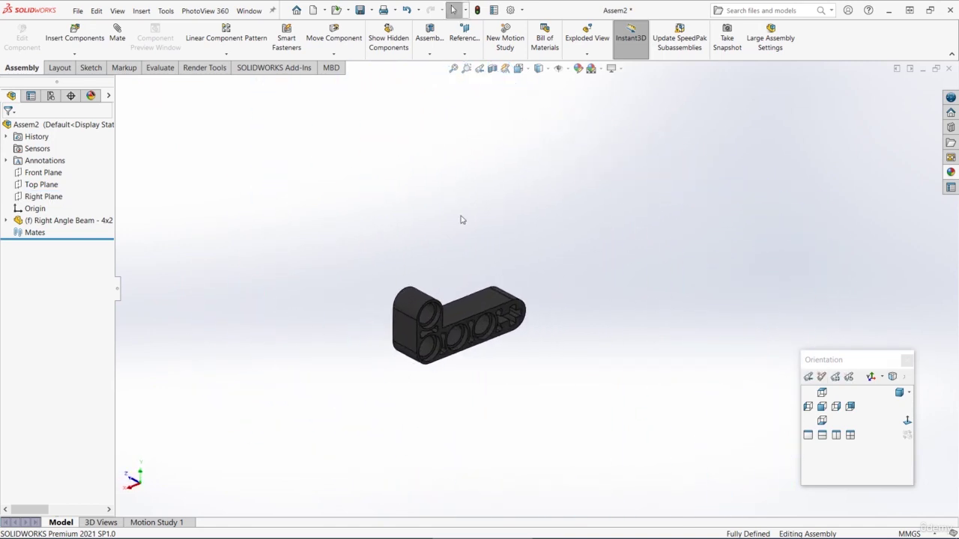
Insert Axle - 30465 in its 6 - Long configuration beside the cross-hole end of the beam.
left_click(75, 33)
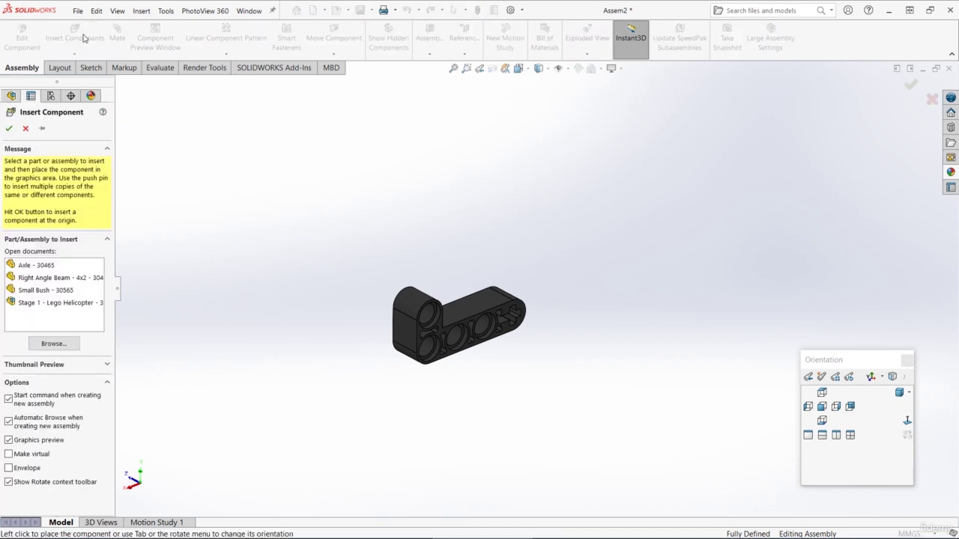
left_click(41, 265)
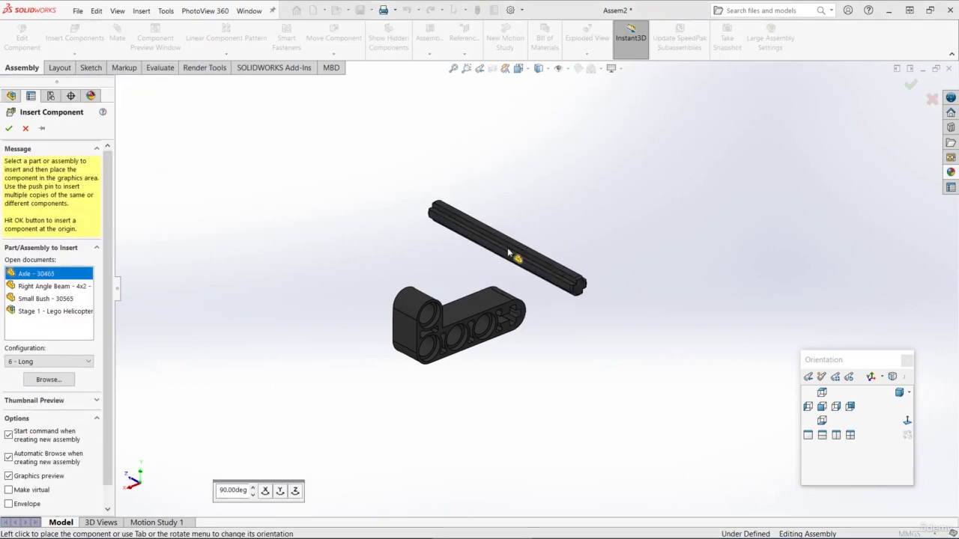
left_click(540, 279)
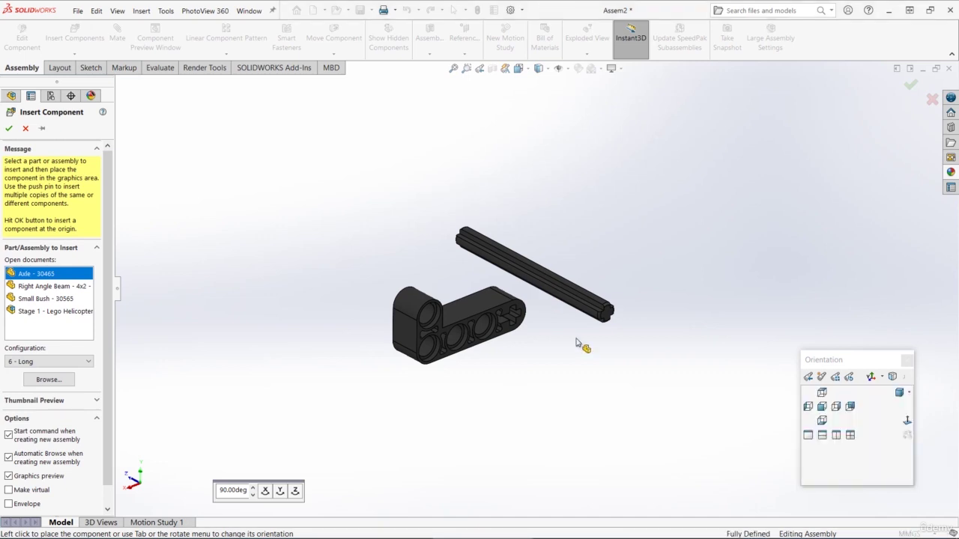
Switch the inserted axle to the 3 - Long configuration.
left_click(533, 265)
left_click(592, 184)
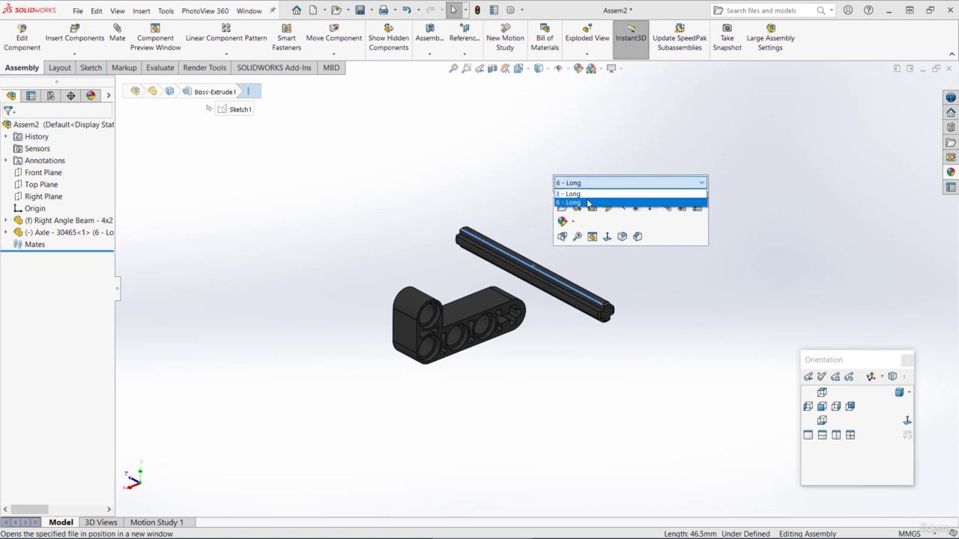
left_click(592, 194)
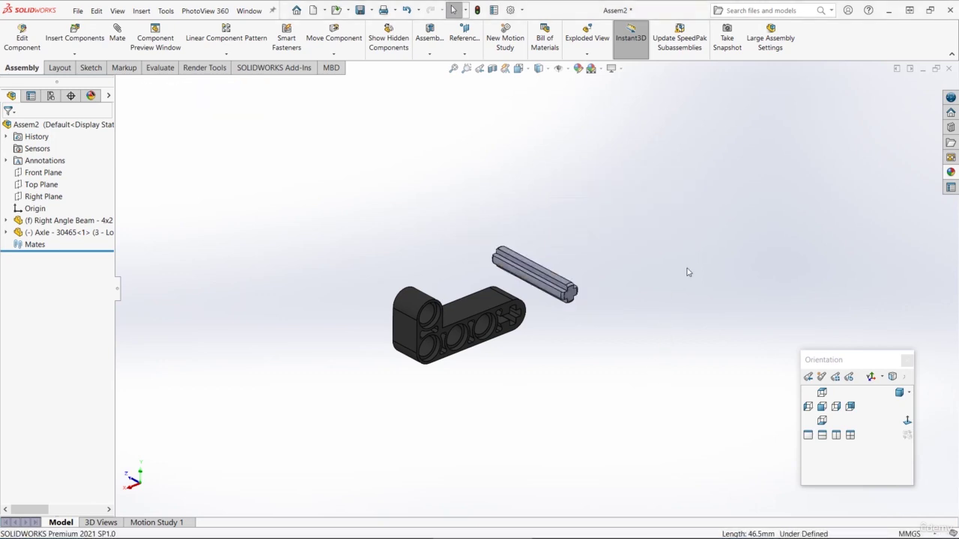
Switch the axle back to the 6 - Long configuration.
left_click(571, 283)
left_click(594, 201)
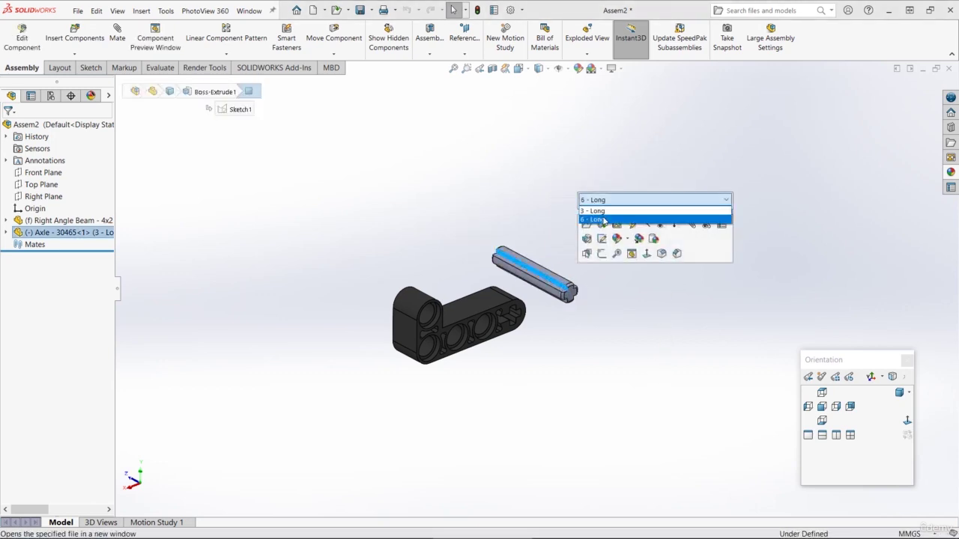
left_click(594, 209)
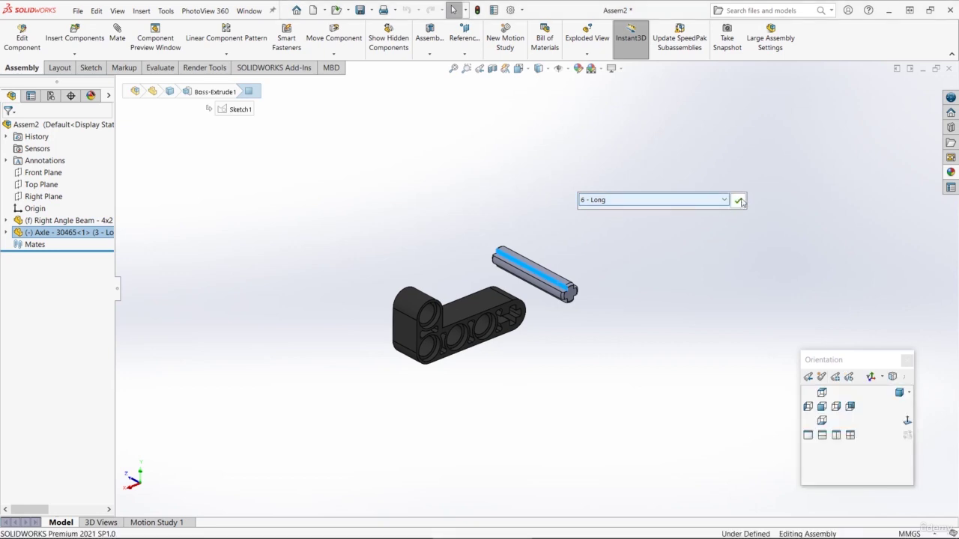
left_click(739, 202)
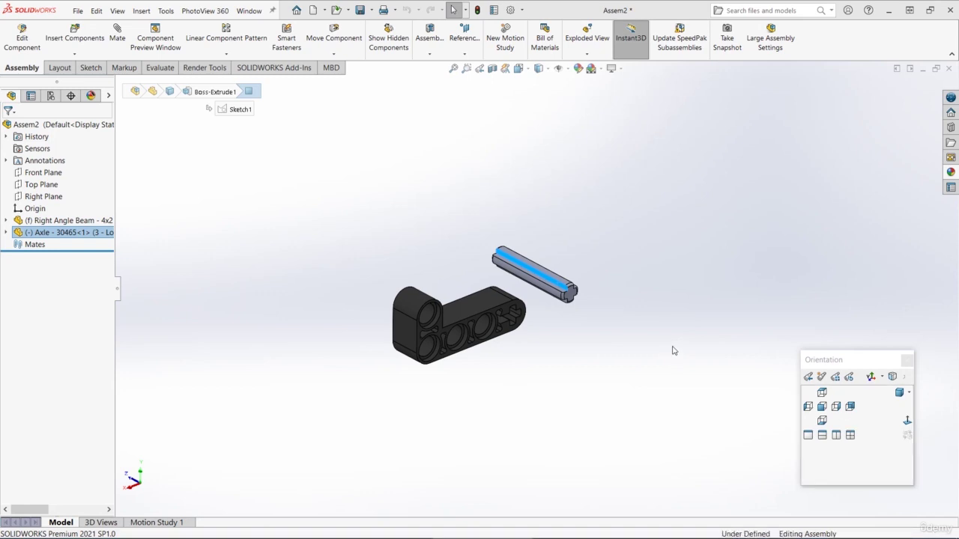
left_click(631, 374)
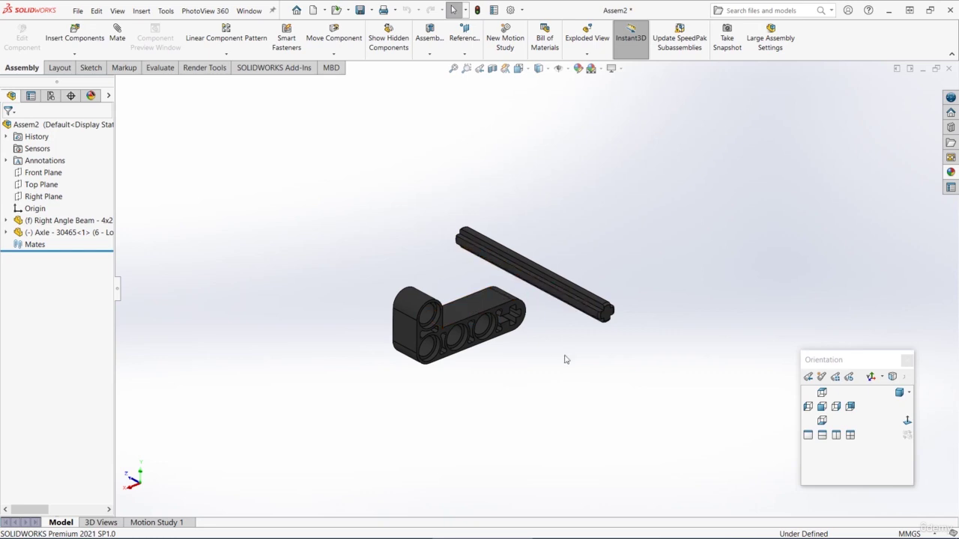
Add a concentric mate between the axle's rounded outer face and the matching curved face of the beam's cross-shaped hole.
scroll(575, 285, "down", 6)
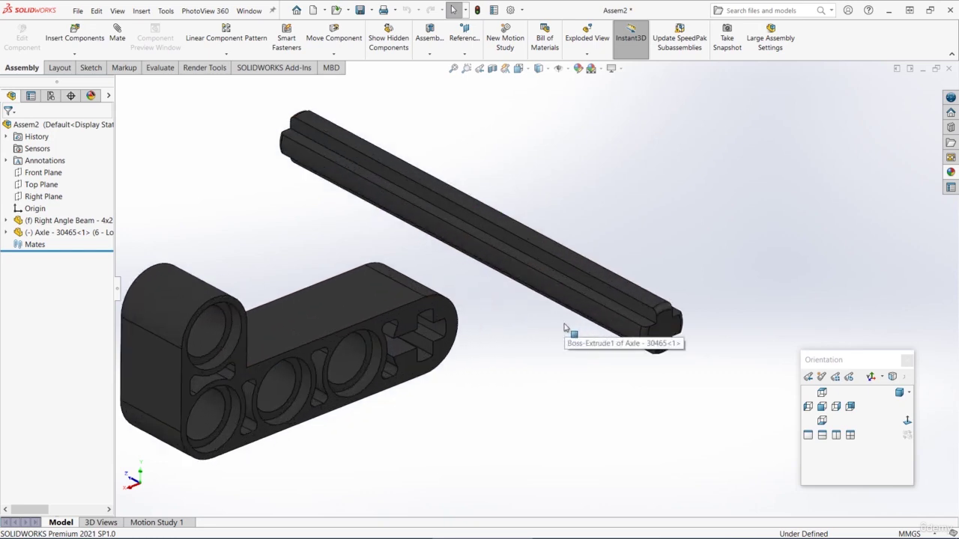
left_click(652, 268)
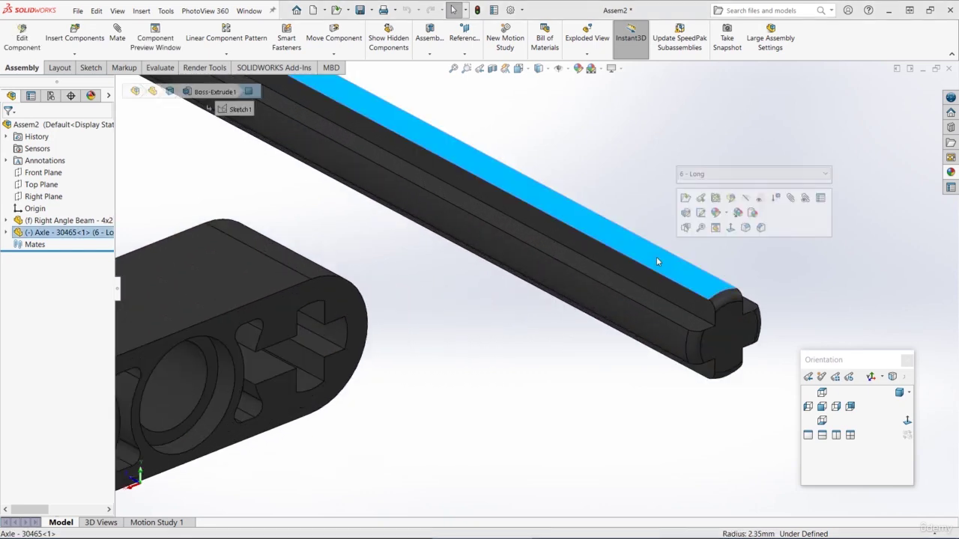
scroll(531, 339, "up", 3)
scroll(493, 326, "up", 1)
middle_click_drag(490, 325, 440, 174)
left_click(447, 329, "ctrl")
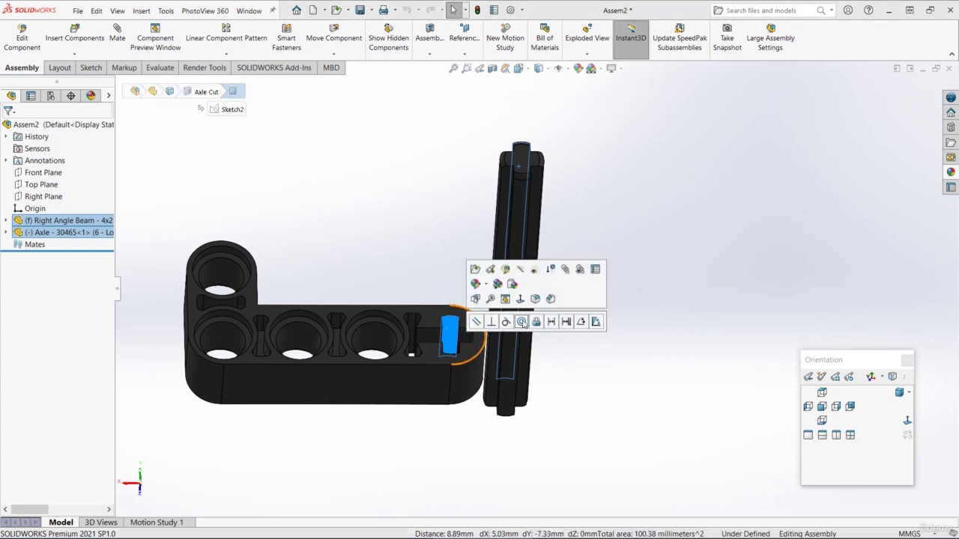
left_click(522, 322)
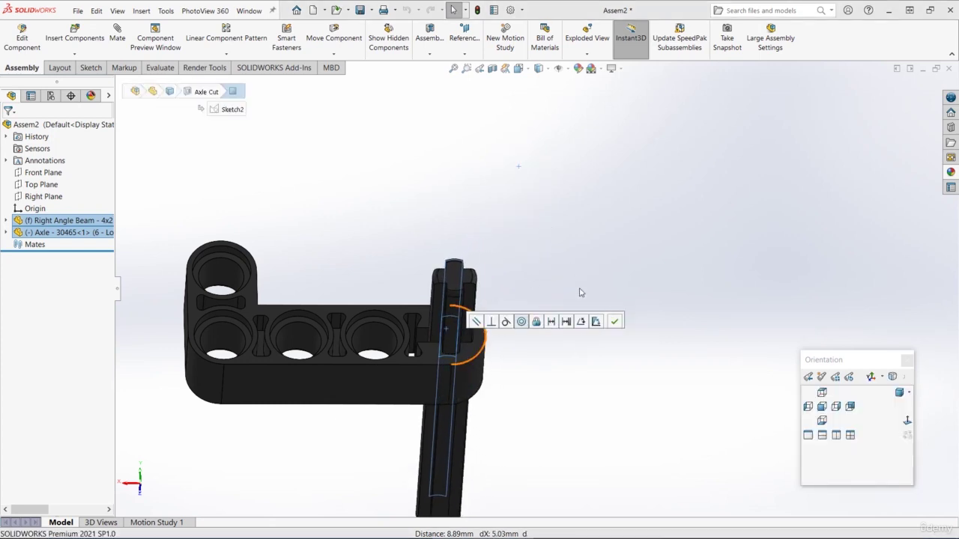
left_click(614, 321)
Lock the rotation of the concentric mate between the axle and the beam.
middle_click_drag(475, 272, 515, 305)
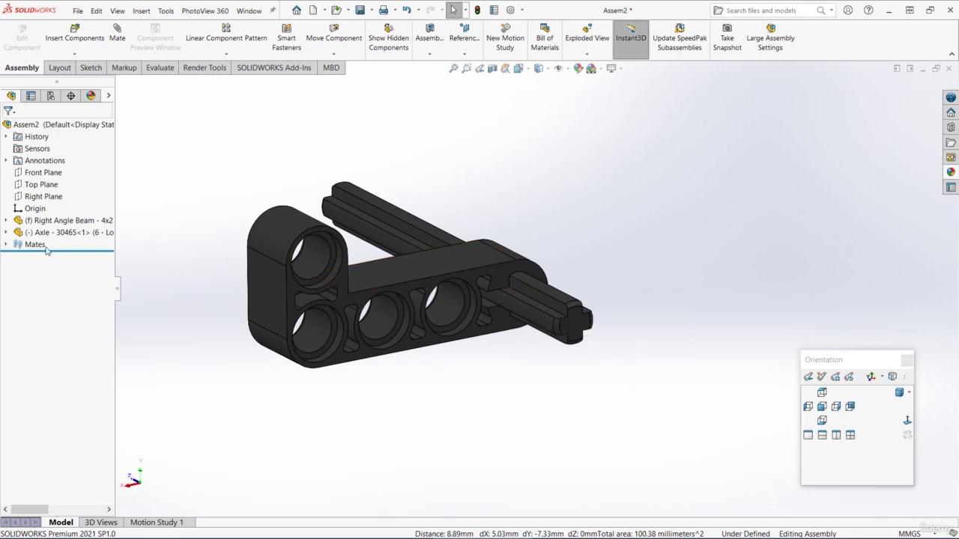
left_click(6, 246)
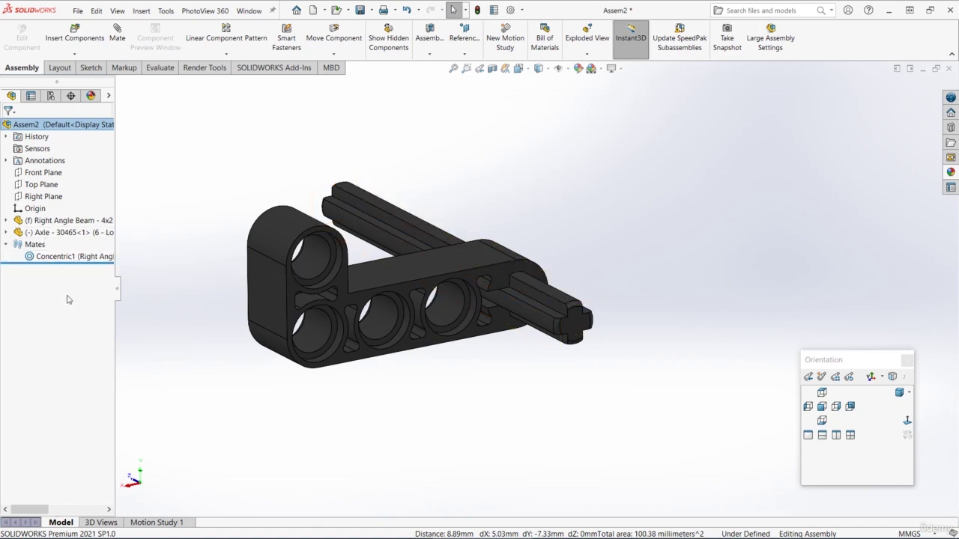
right_click(54, 261)
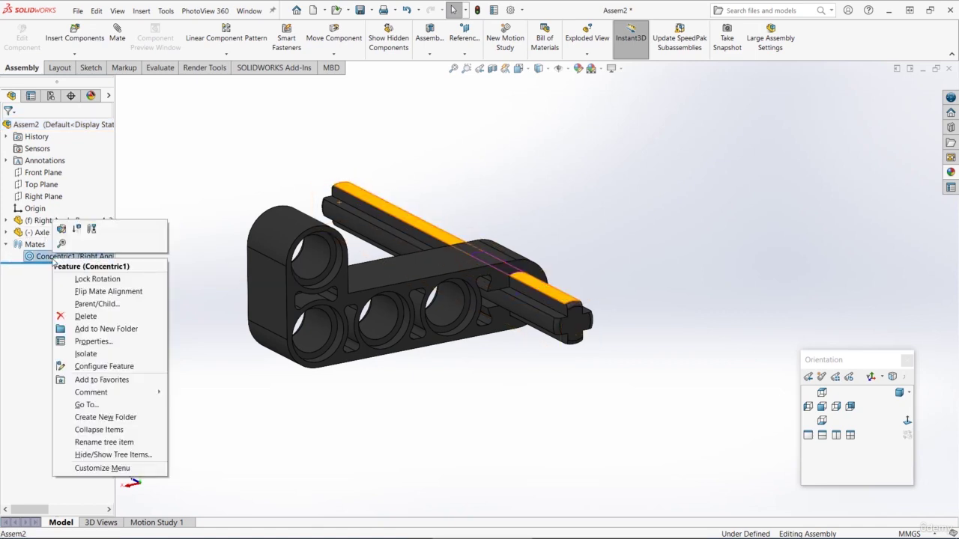
left_click(109, 281)
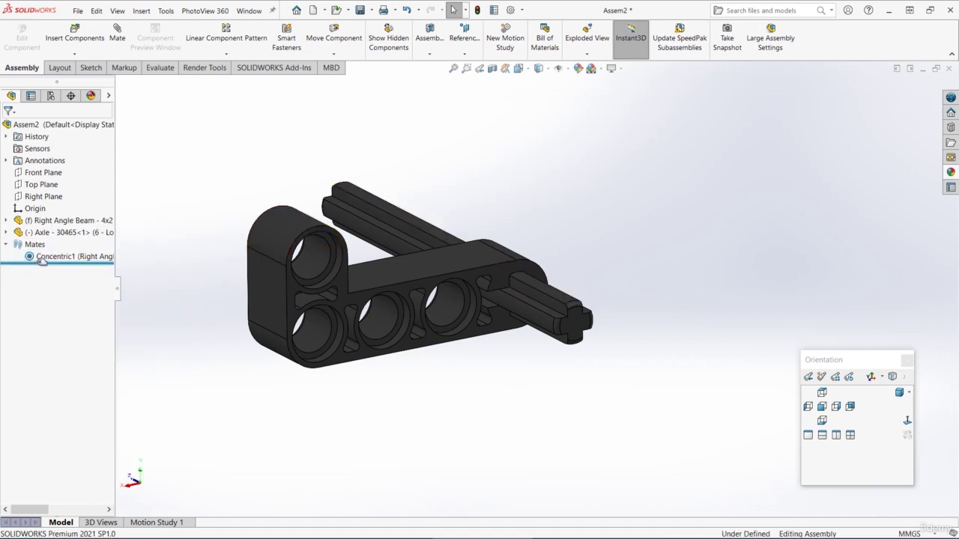
Move the axle along the beam's cross-shaped hole to test its remaining freedom of movement.
left_click_drag(409, 226, 429, 226)
middle_click_drag(428, 226, 434, 250)
left_click_drag(434, 251, 477, 230)
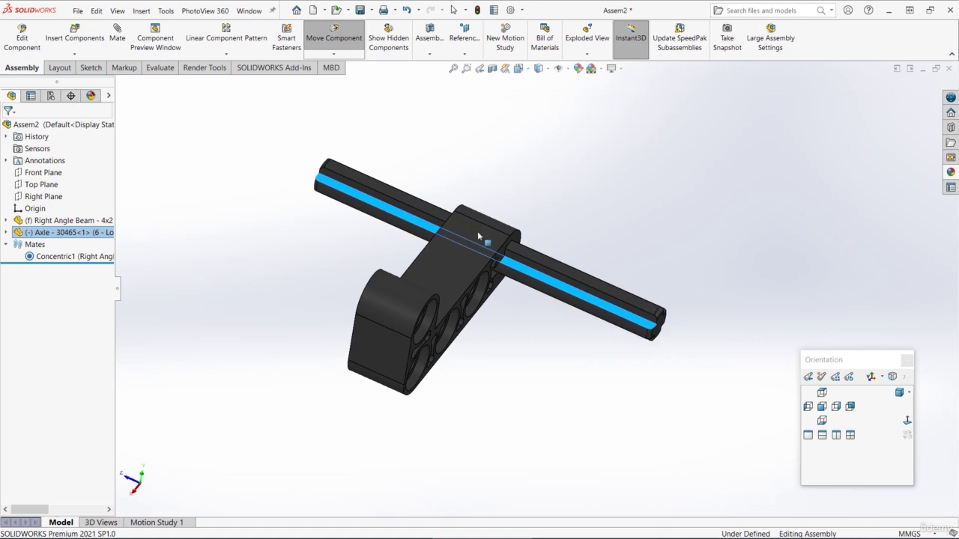
left_click(476, 232)
left_click_drag(574, 281, 572, 278)
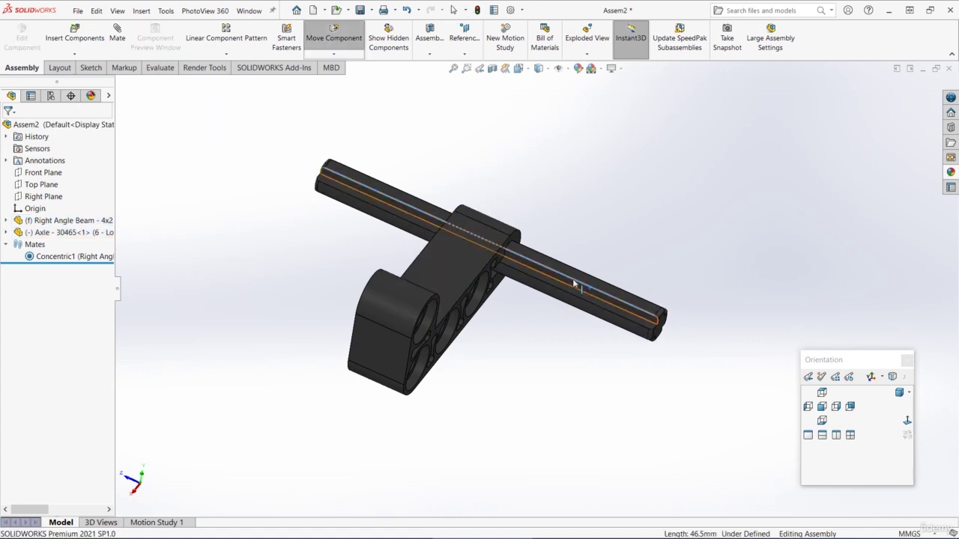
middle_click_drag(619, 265, 606, 243)
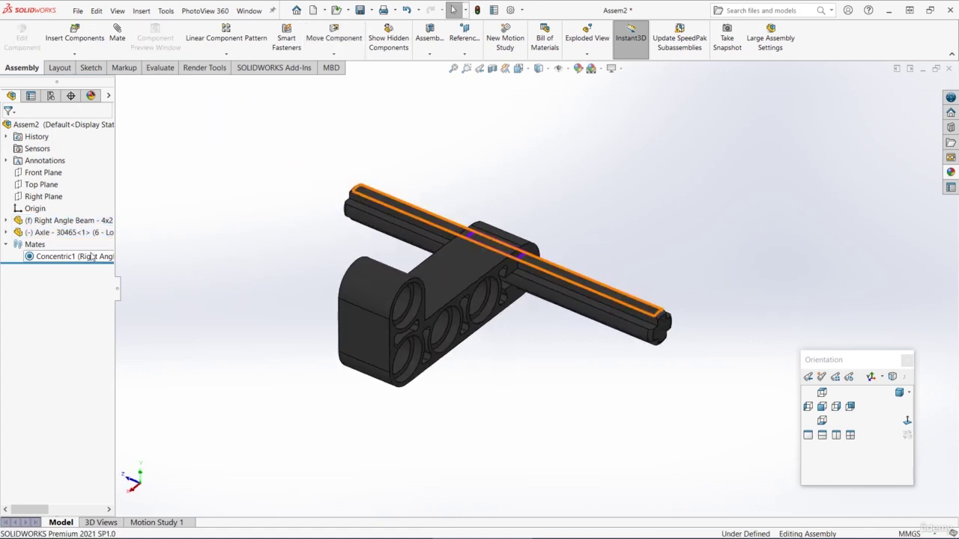
Add a coincident mate between the axle's Front Plane and the assembly's Front Plane to centre the axle in the beam.
left_click(6, 232)
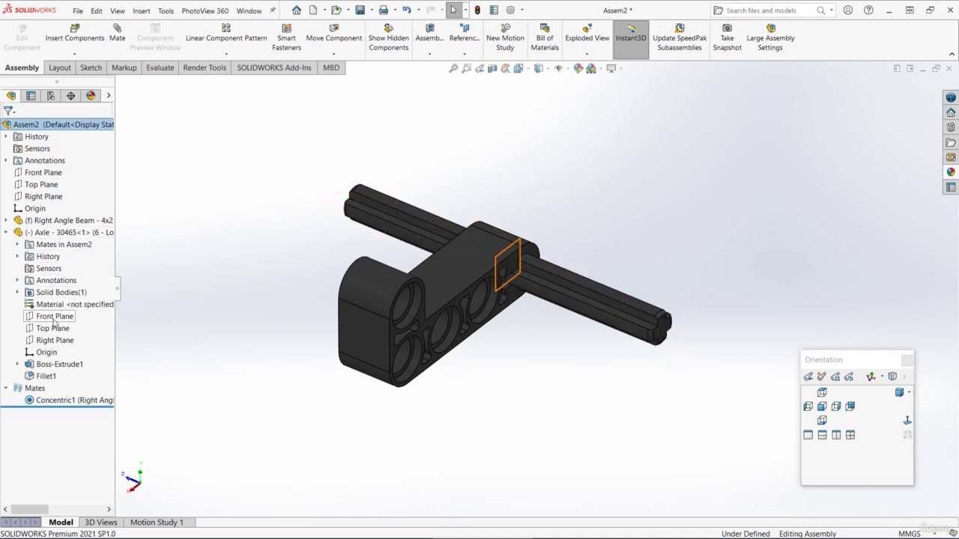
left_click(54, 319)
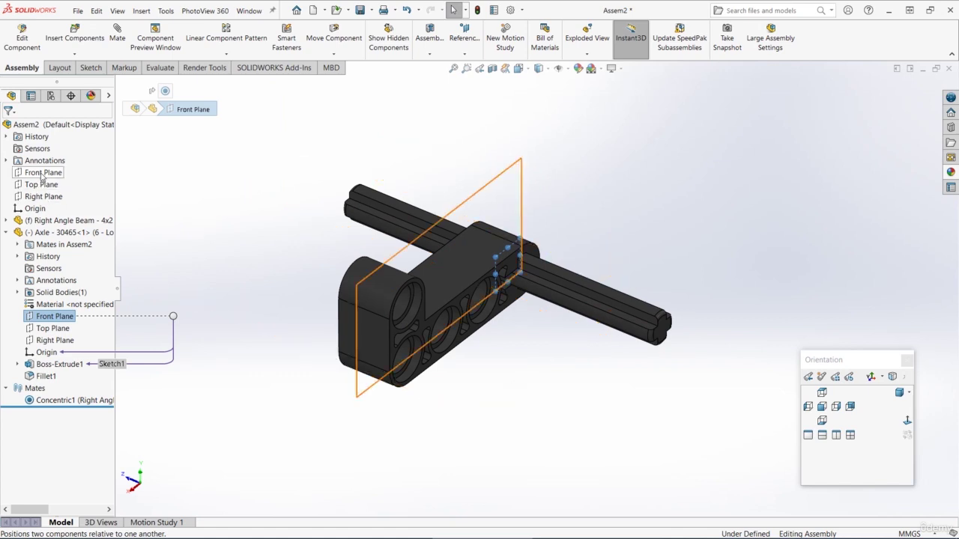
left_click(38, 176, "ctrl")
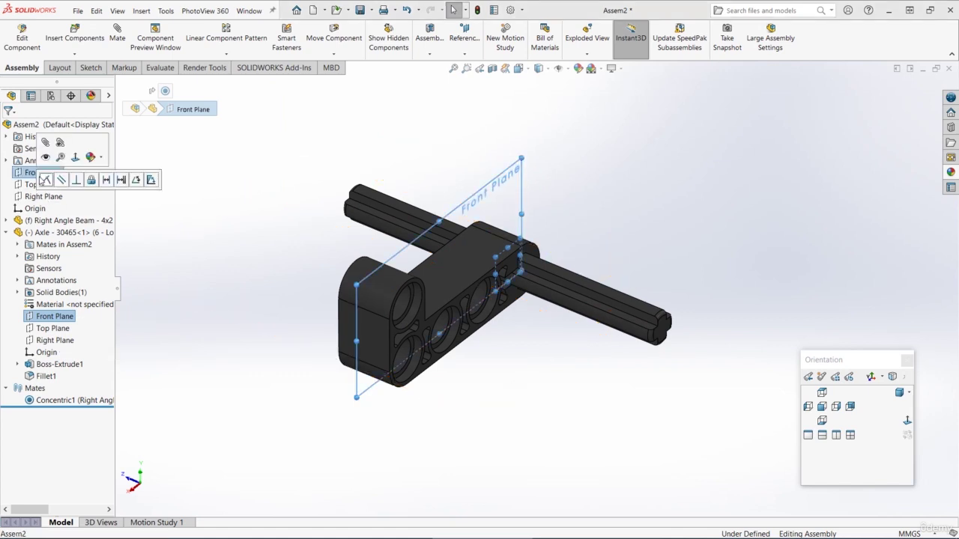
left_click(46, 181)
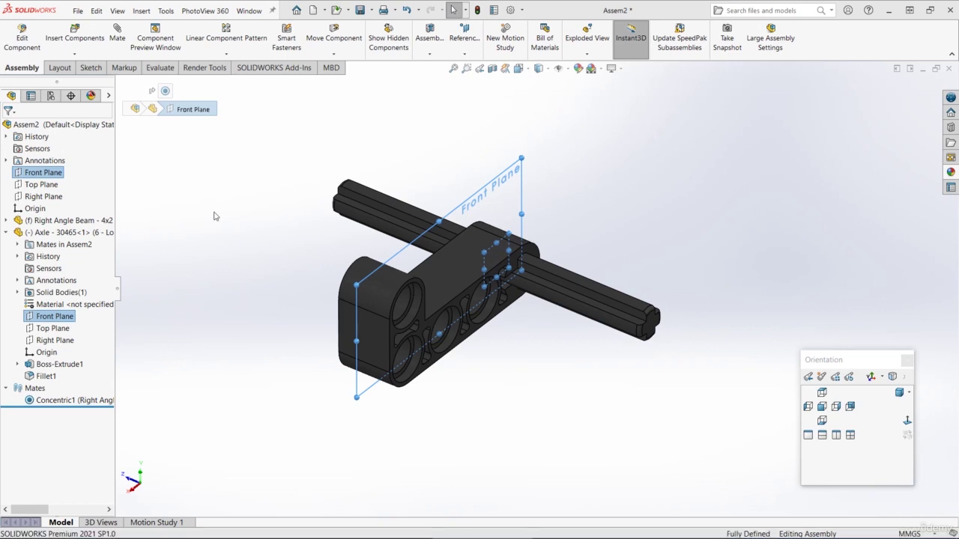
middle_click_drag(257, 156, 242, 220)
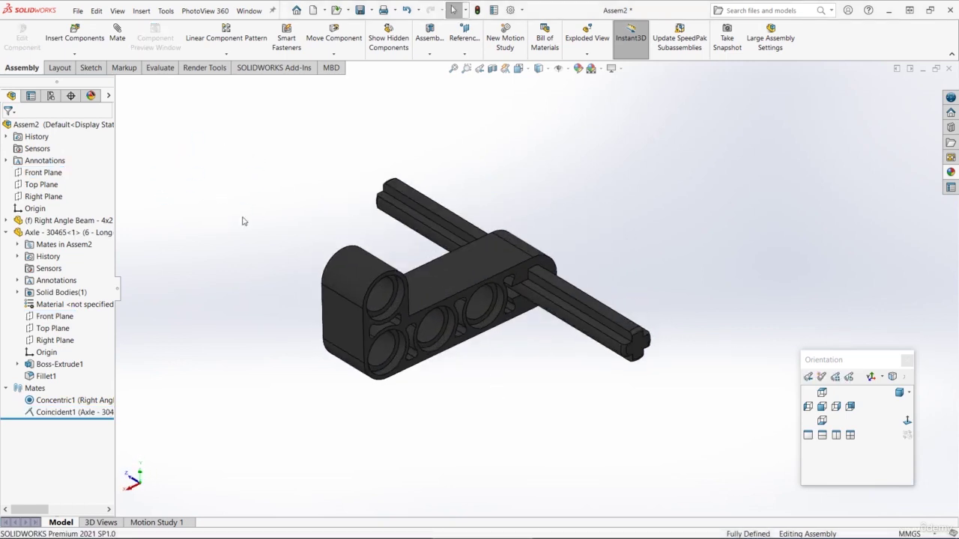
middle_click_drag(644, 193, 647, 193)
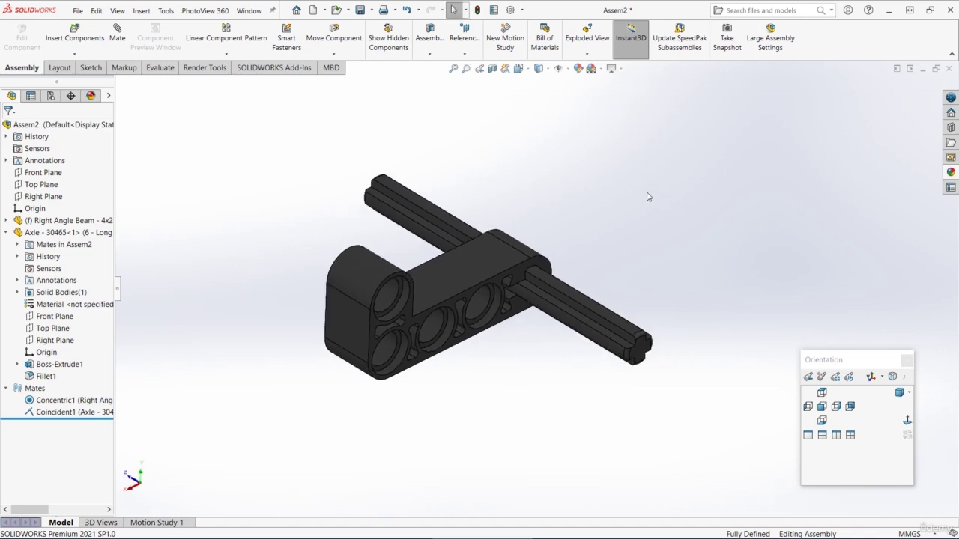
Save the assembly and all its modified parts in the Lego Helicopter folder as "Stage 2 - Lego Helicopter - 30465".
key("ctrl+s")
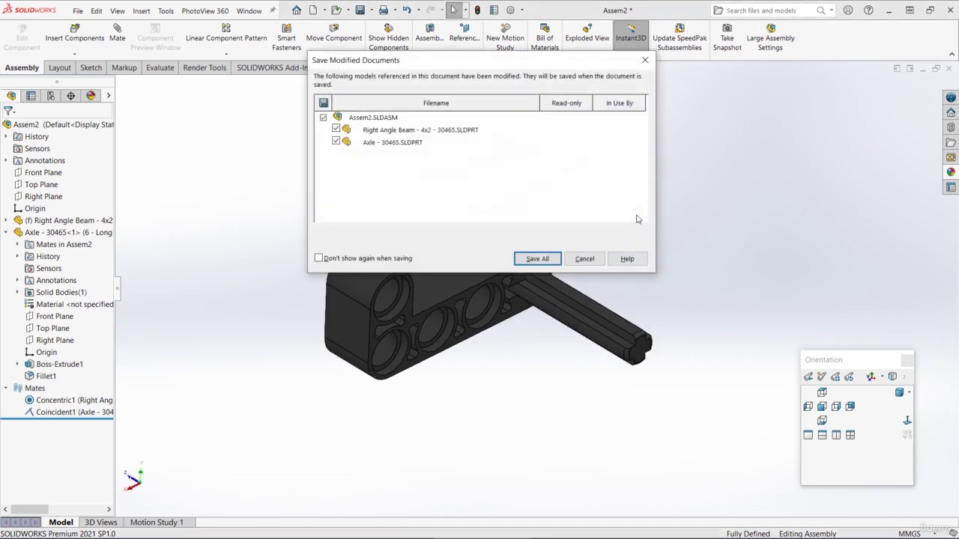
left_click(536, 259)
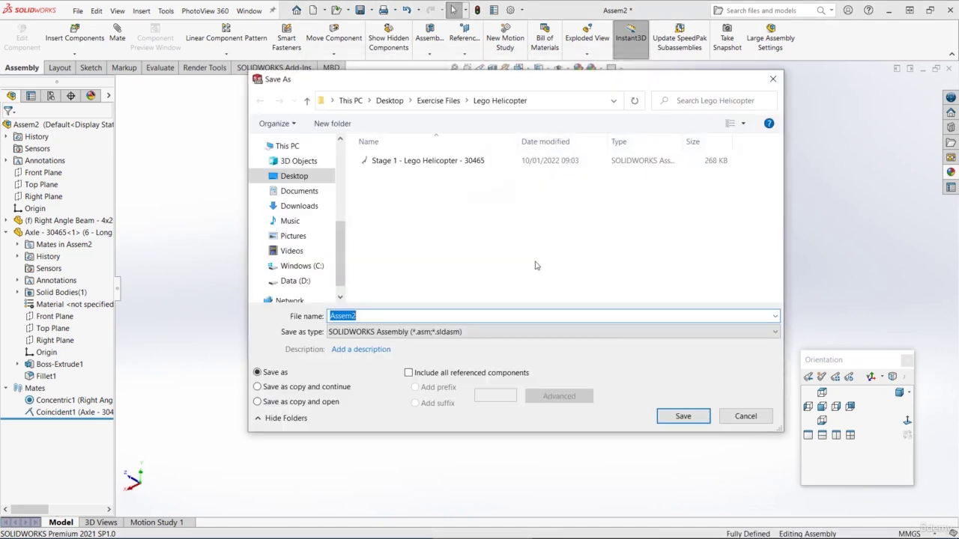
left_click(385, 159)
left_click(354, 315)
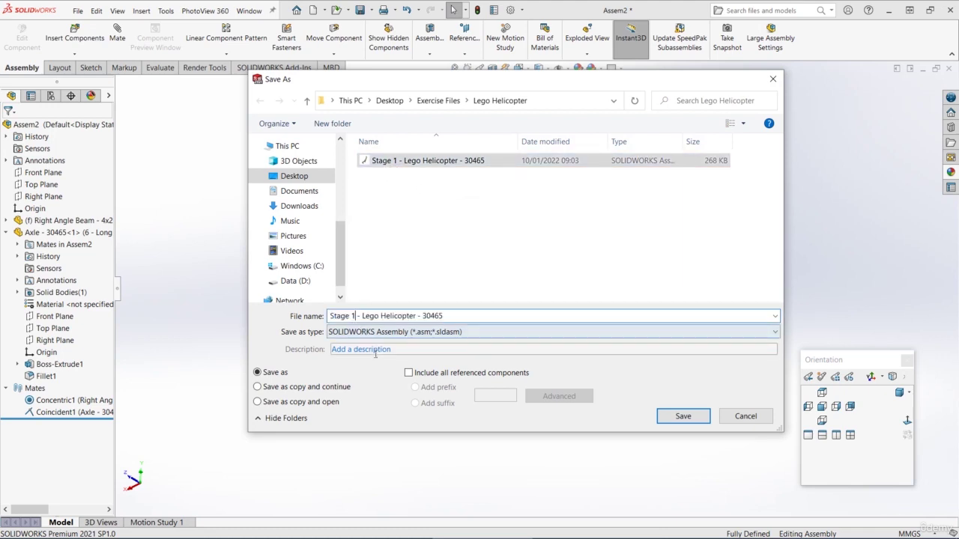
key("BackSpace")
type("2")
left_click(683, 416)
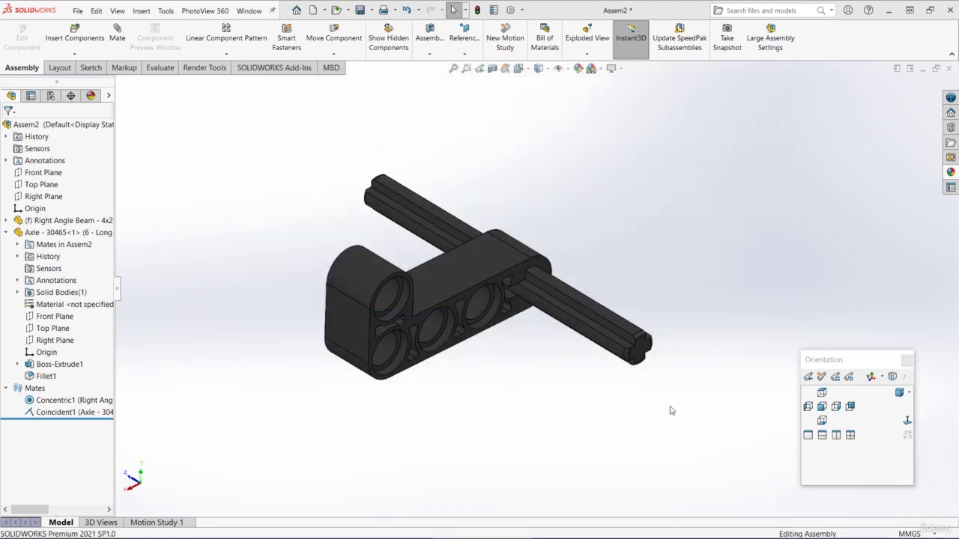
Switch to the open Stage 1 - Lego Helicopter assembly and view it from an angle.
scroll(599, 270, "up", 2)
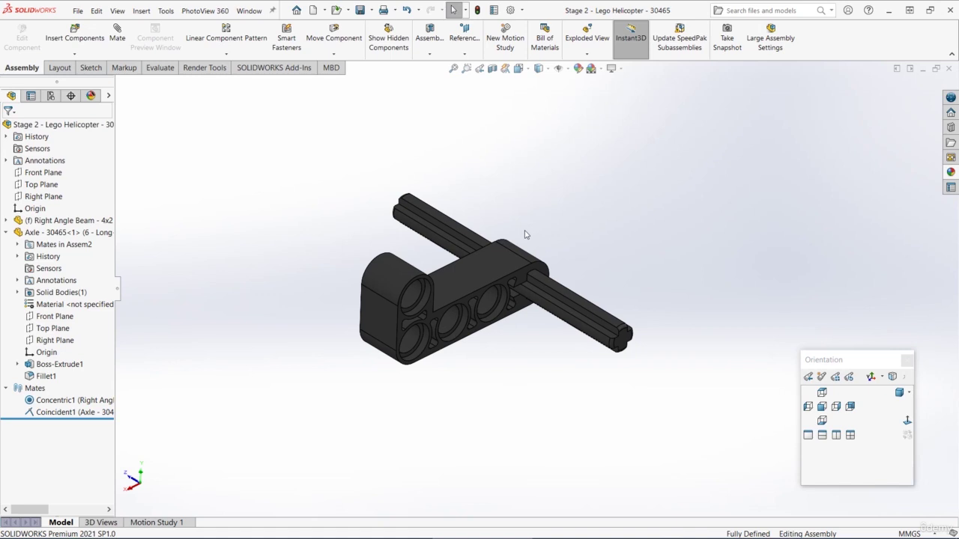
key("ctrl+Tab")
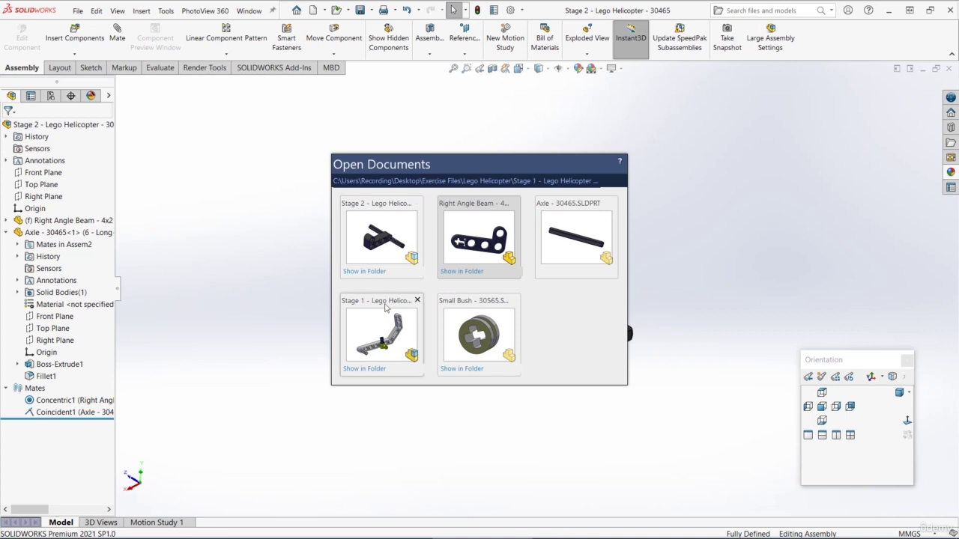
left_click(284, 297)
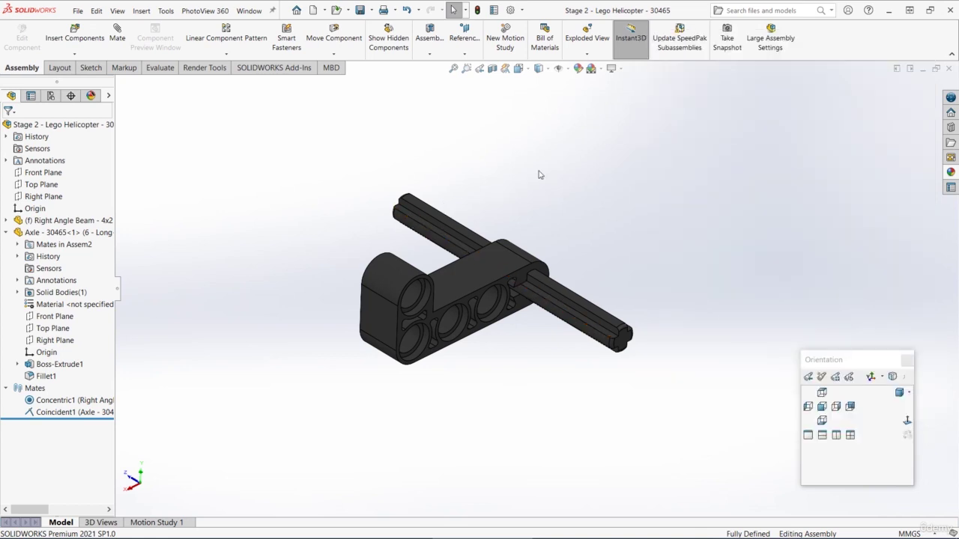
key("ctrl+Tab")
left_click(423, 301)
middle_click_drag(438, 260, 445, 272)
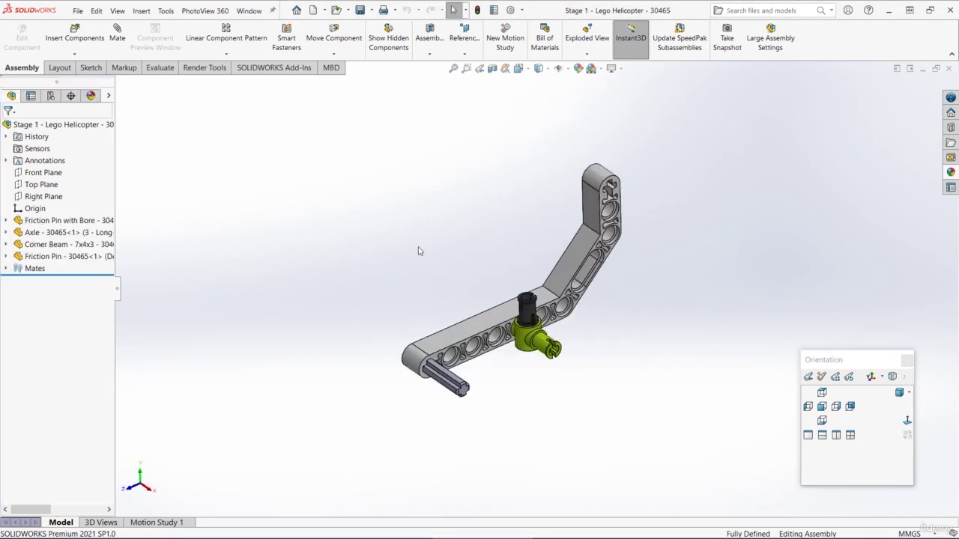
Create a new assembly and insert the Stage 1 - Lego Helicopter subassembly fixed at its origin.
left_click(72, 13)
left_click(140, 110)
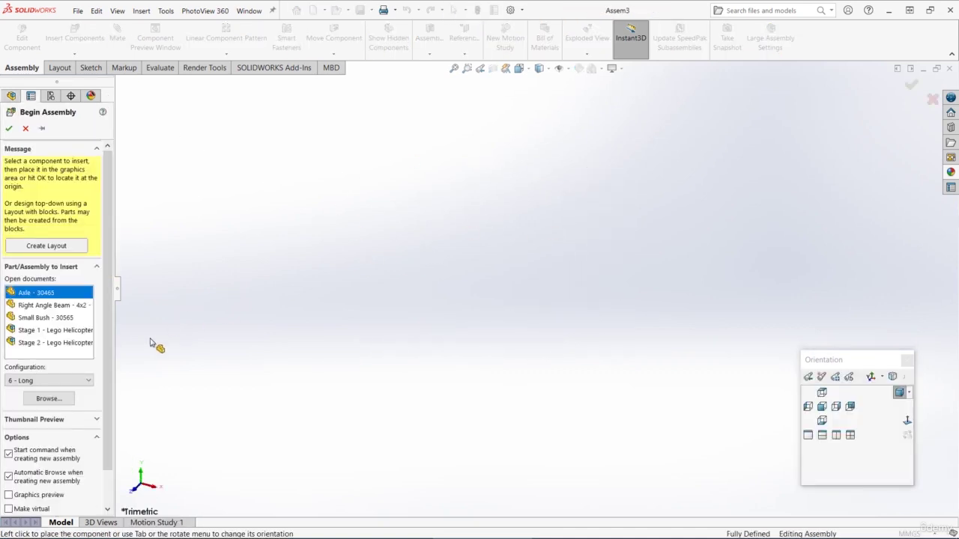
left_click(38, 333)
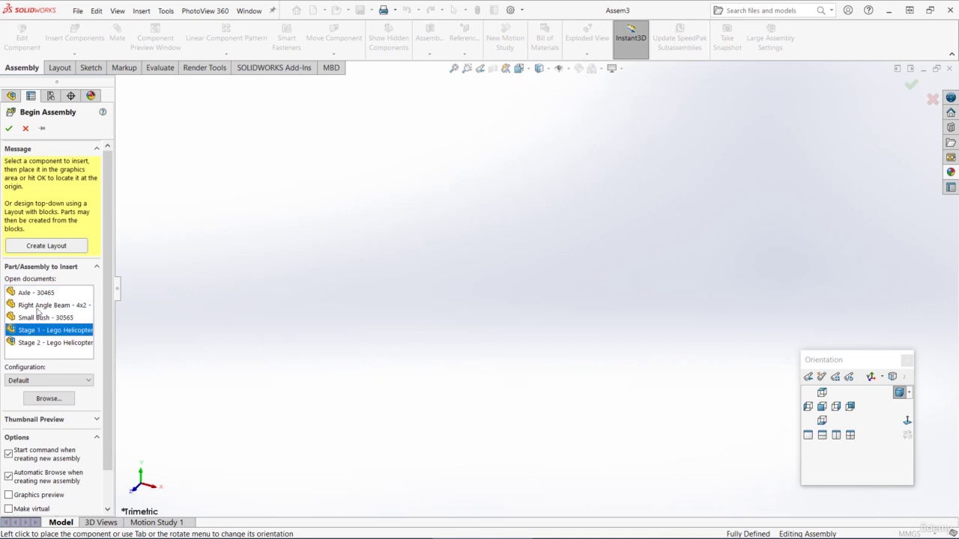
left_click(8, 130)
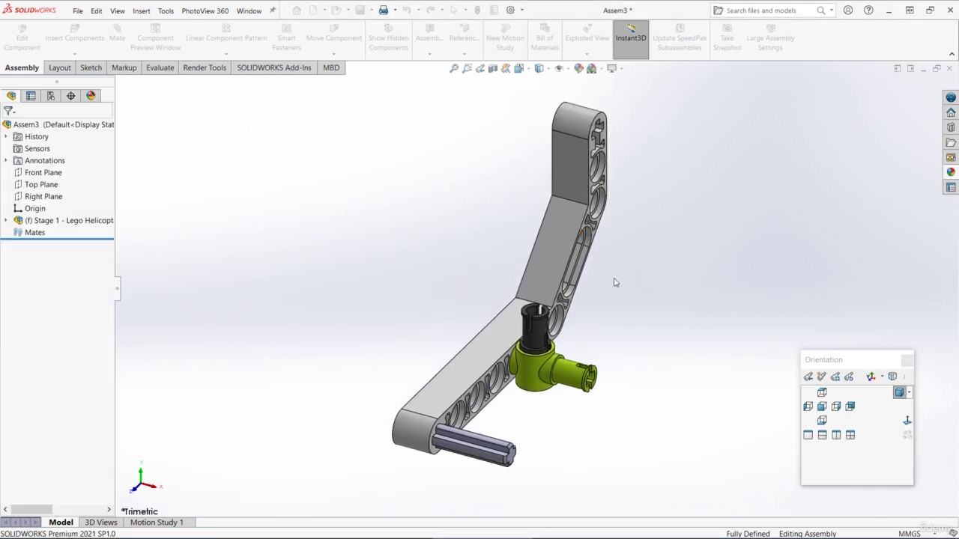
scroll(617, 310, "up", 3)
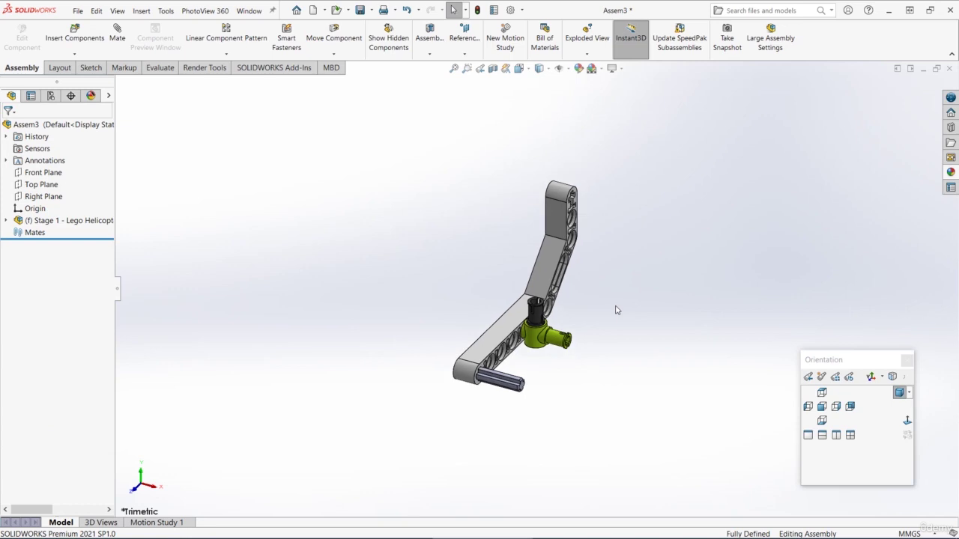
Check how the Stage 1 subassembly sits relative to the assembly's Front, Top and Right planes.
left_click(41, 173)
left_click(40, 185)
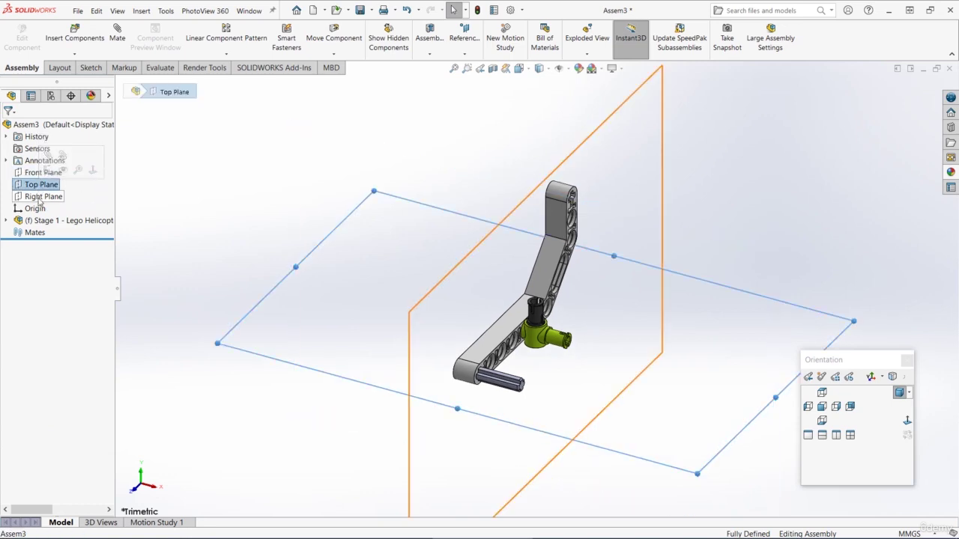
left_click(41, 197)
middle_click_drag(462, 208, 432, 181)
left_click(440, 191)
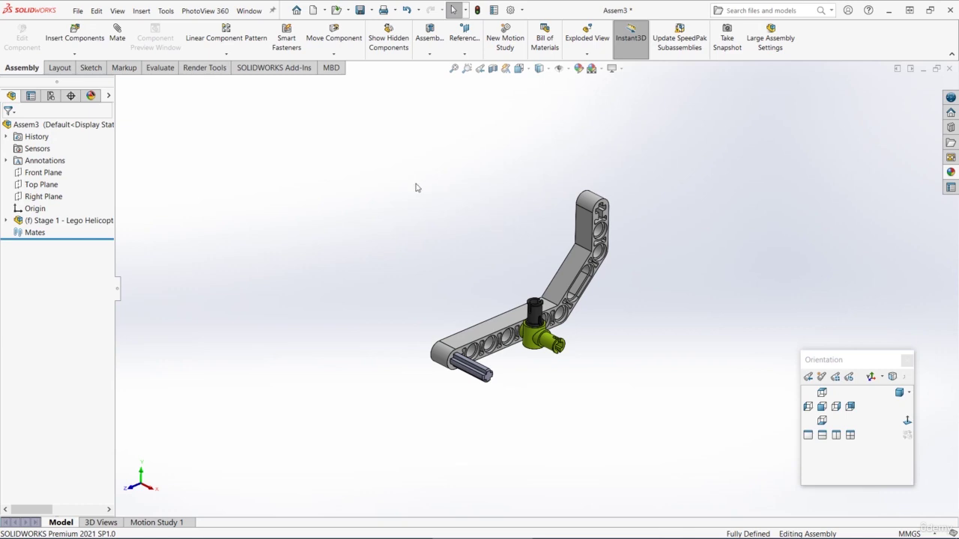
Insert the Stage 2 - Lego Helicopter subassembly beside Stage 1, turning it in 90-degree increments about Z and Y to match the grey beam's orientation.
left_click(73, 37)
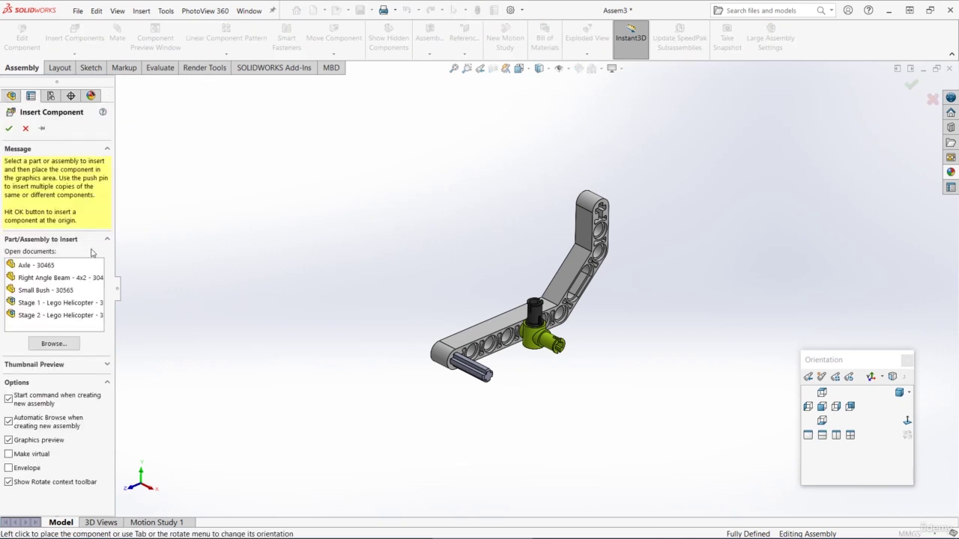
left_click(68, 320)
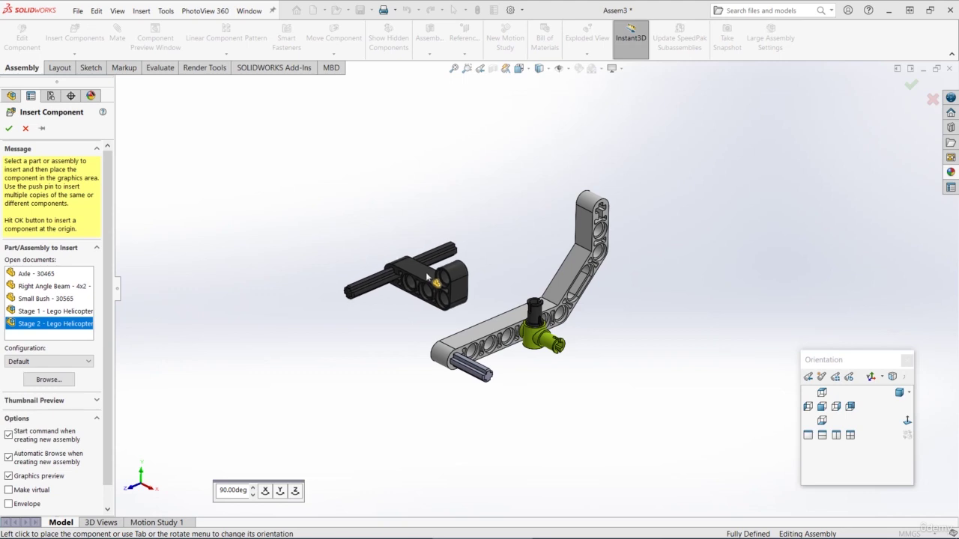
left_click(295, 490)
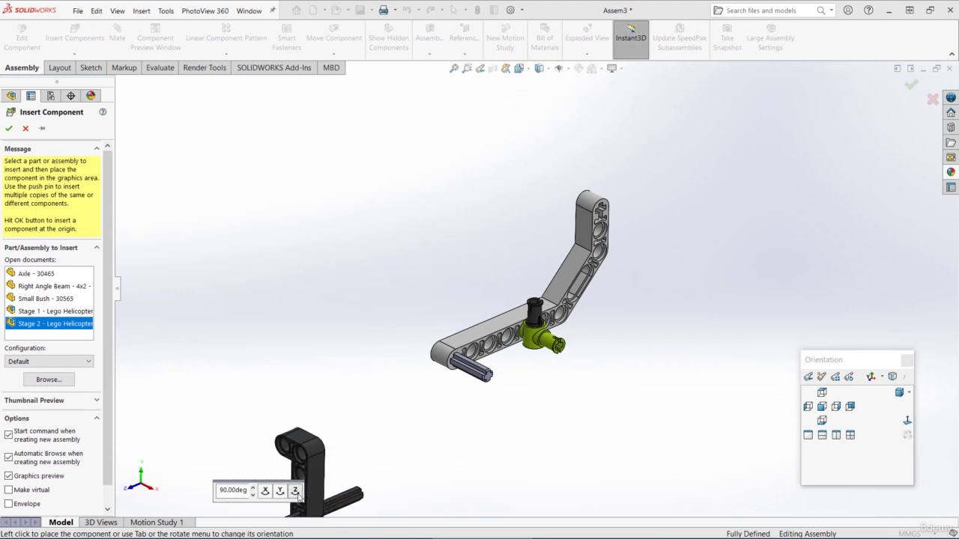
left_click(296, 491)
left_click(296, 492)
left_click(296, 492)
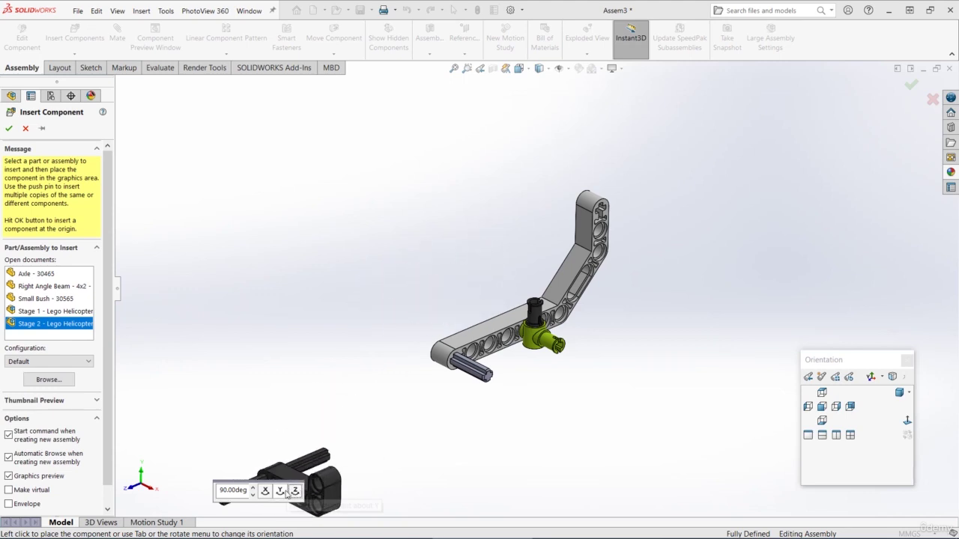
left_click(286, 492)
left_click(286, 492)
left_click(286, 492)
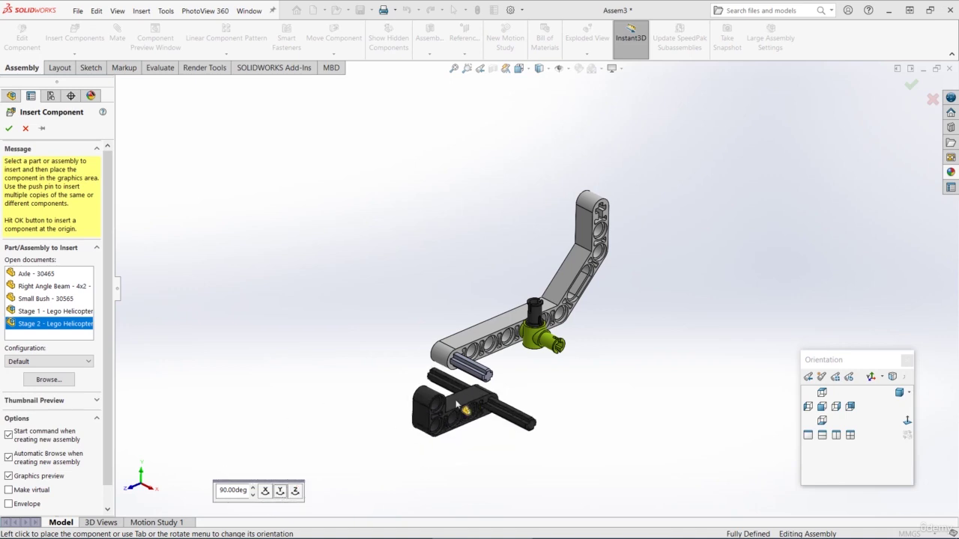
left_click(657, 450)
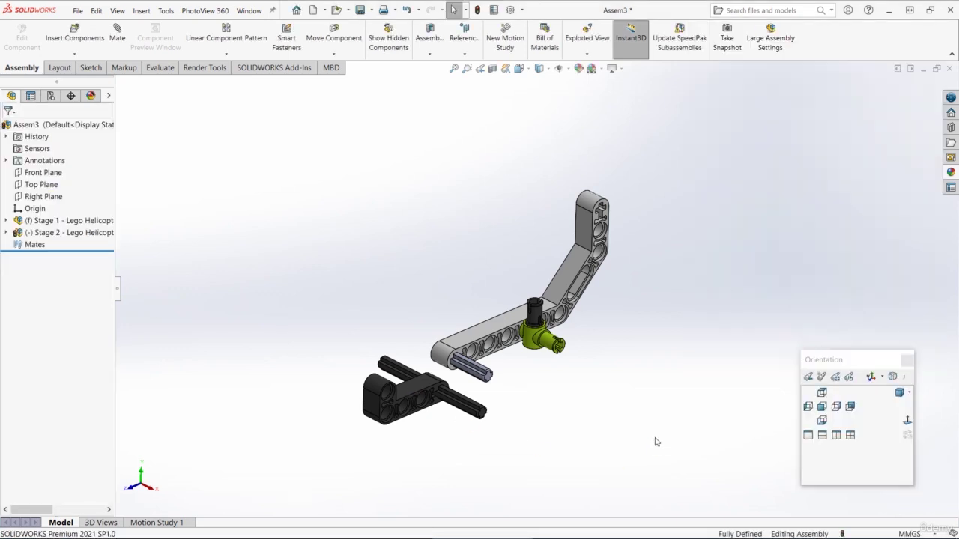
Add a concentric mate between the Stage 1 short axle's rounded outer face and the right angle beam's round hole next to its corner.
scroll(576, 333, "down", 5)
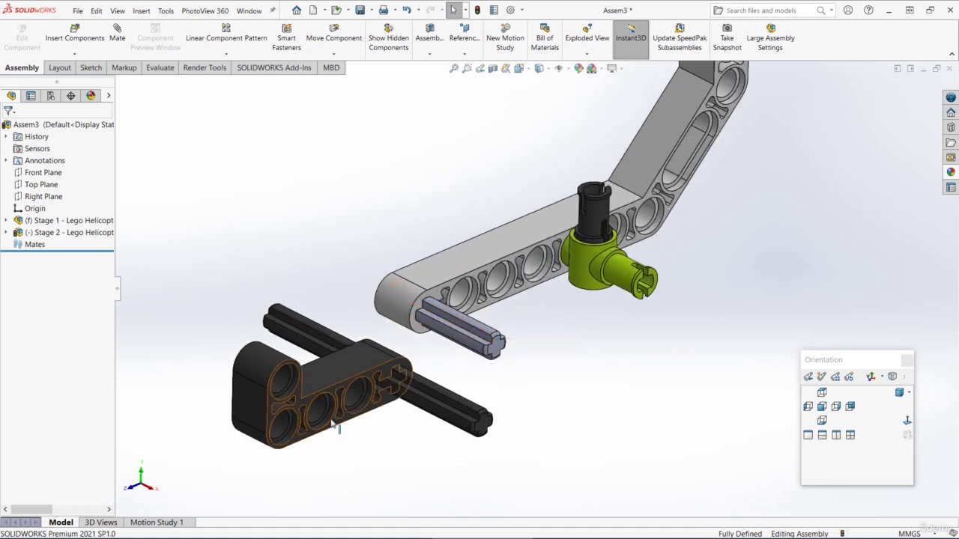
scroll(475, 359, "down", 3)
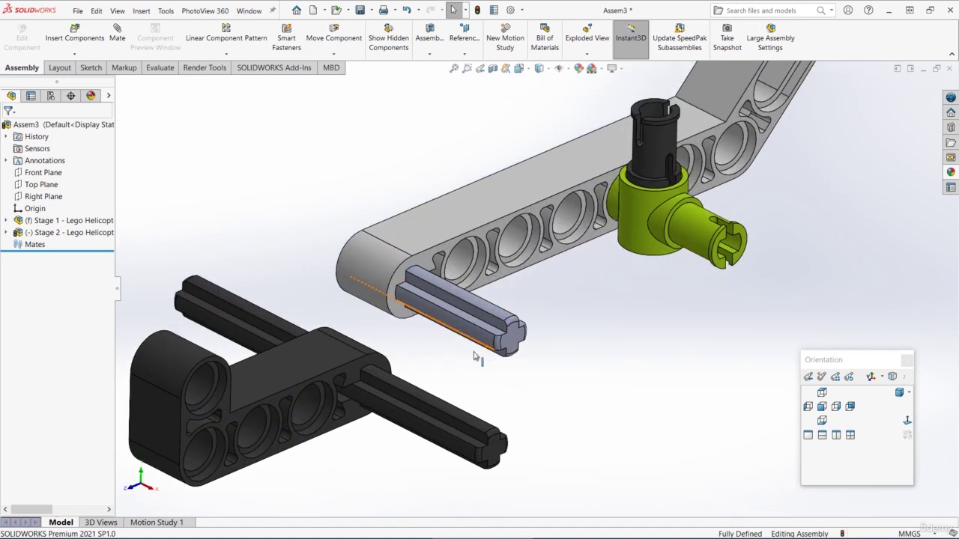
left_click(496, 315)
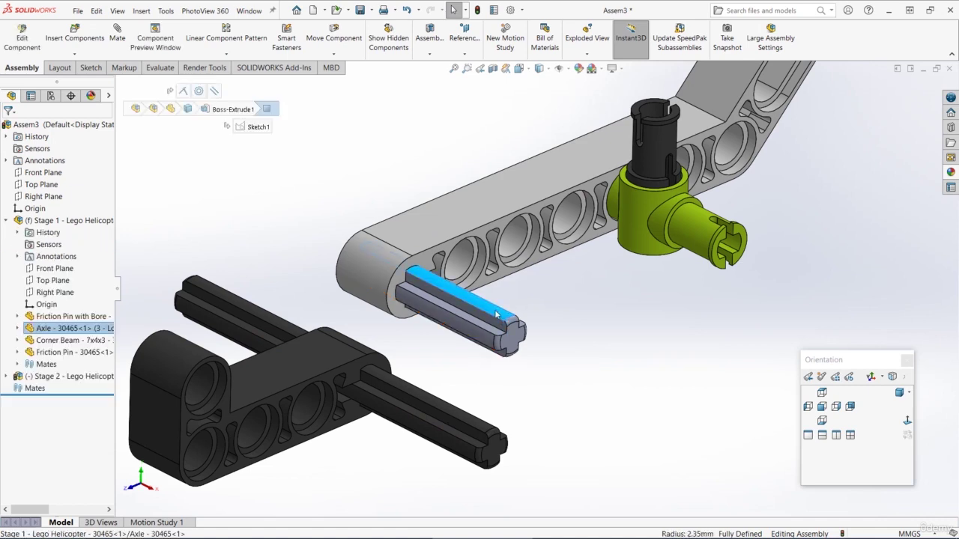
left_click(261, 432, "ctrl")
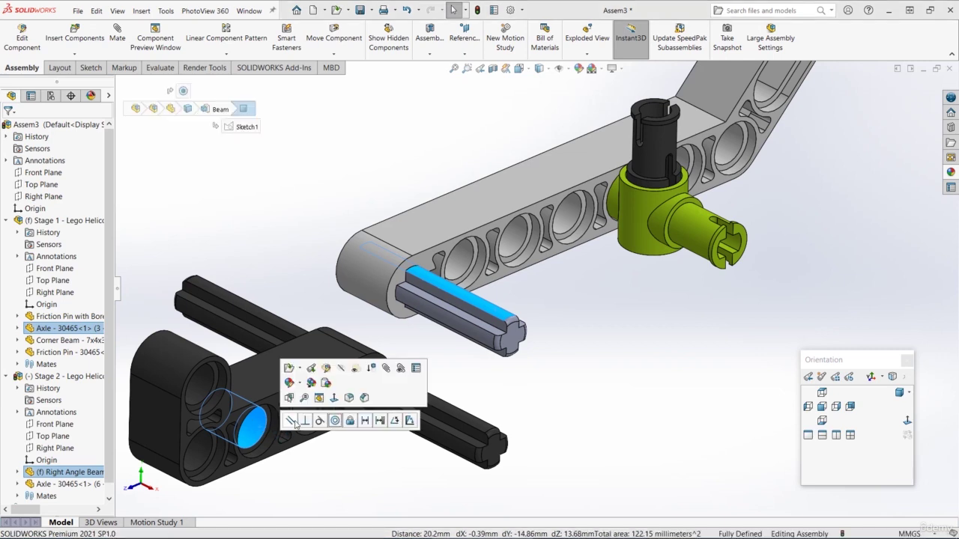
left_click(336, 421)
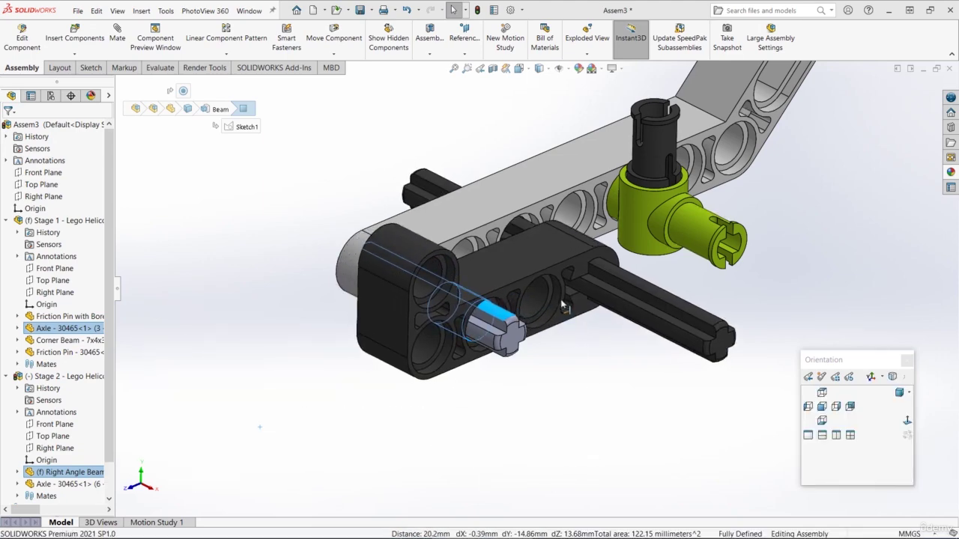
Move the Stage 2 subassembly about the short axle to test its remaining freedom of movement.
scroll(545, 306, "up", 5)
mouse_move(534, 300)
middle_mouse_down()
mouse_move(575, 294)
mouse_move(520, 298)
mouse_move(531, 297)
middle_mouse_up()
scroll(544, 293, "down", 1)
left_click_drag(542, 289, 574, 322)
Add a parallel mate between the upper flat faces of the black right angle beam and the grey corner beam.
scroll(552, 303, "down", 3)
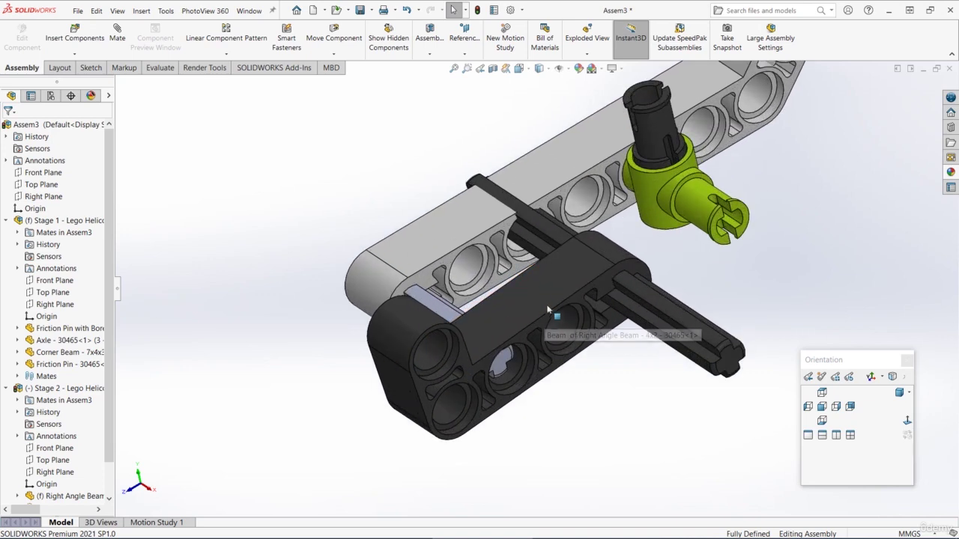
left_click(544, 292)
left_click(456, 235, "ctrl")
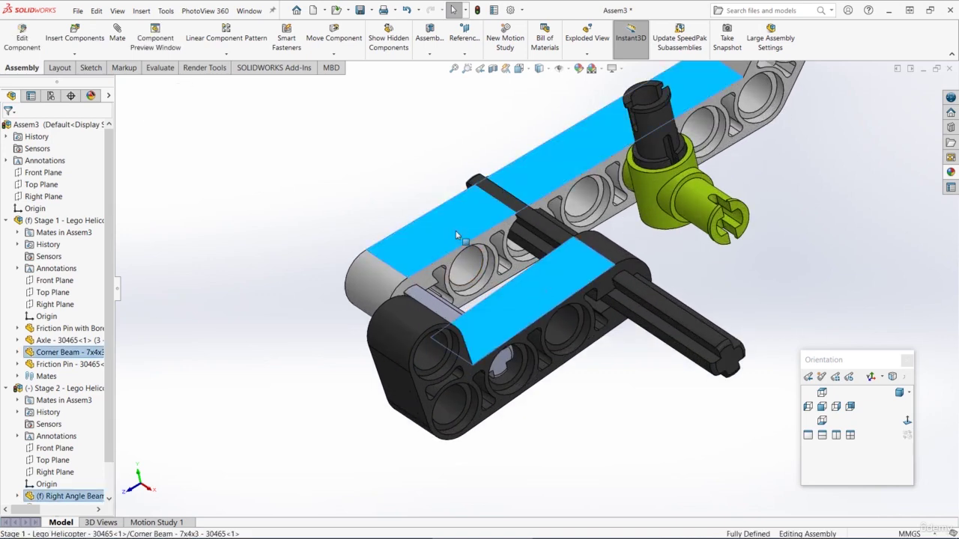
right_click(506, 232)
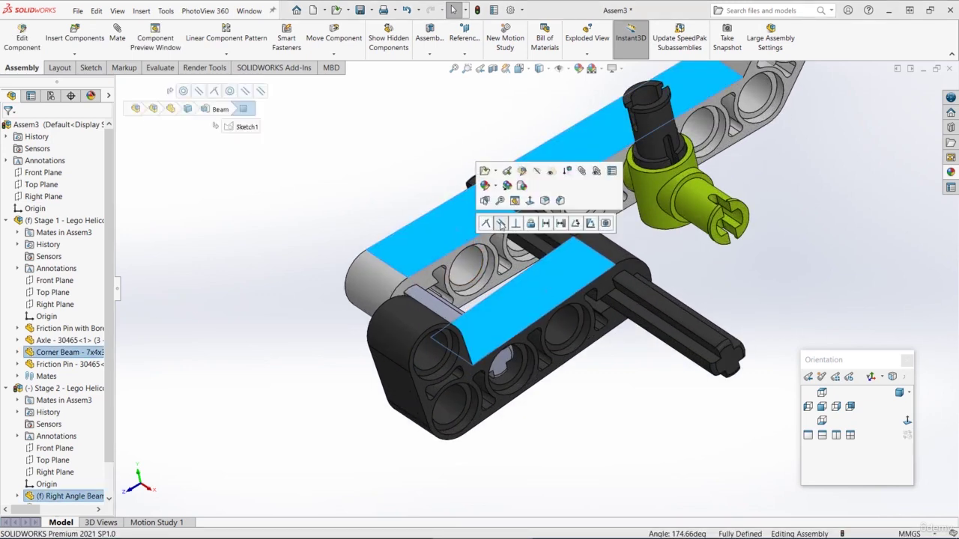
left_click(500, 223)
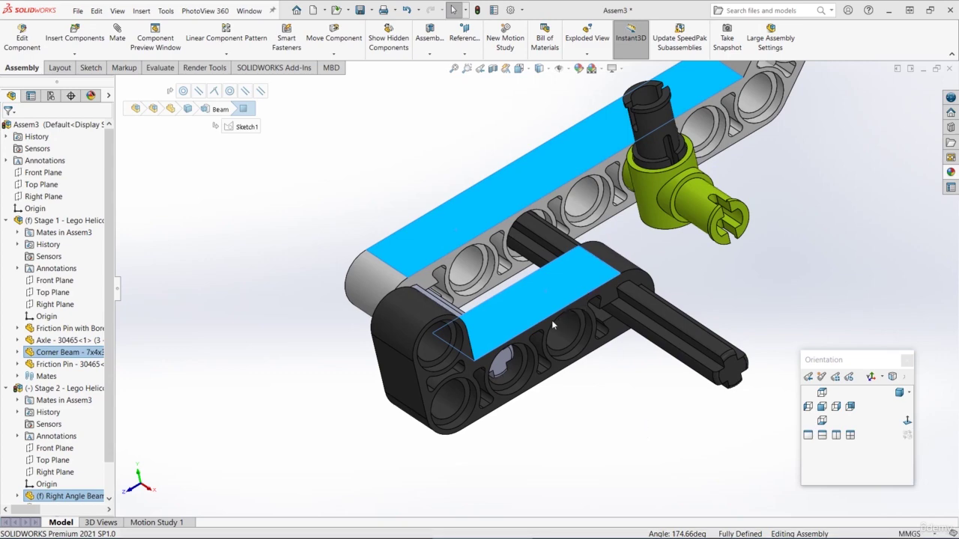
Add a coincident mate between the Stage 2 subassembly's Front Plane and the top-level assembly's Right Plane.
middle_click_drag(543, 306, 442, 209)
scroll(513, 302, "down", 2)
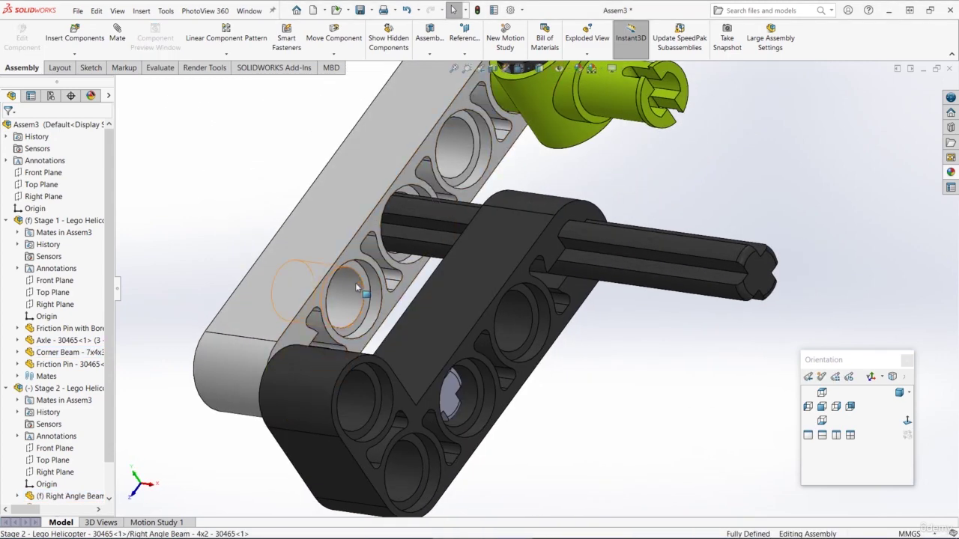
middle_click_drag(366, 275, 416, 238)
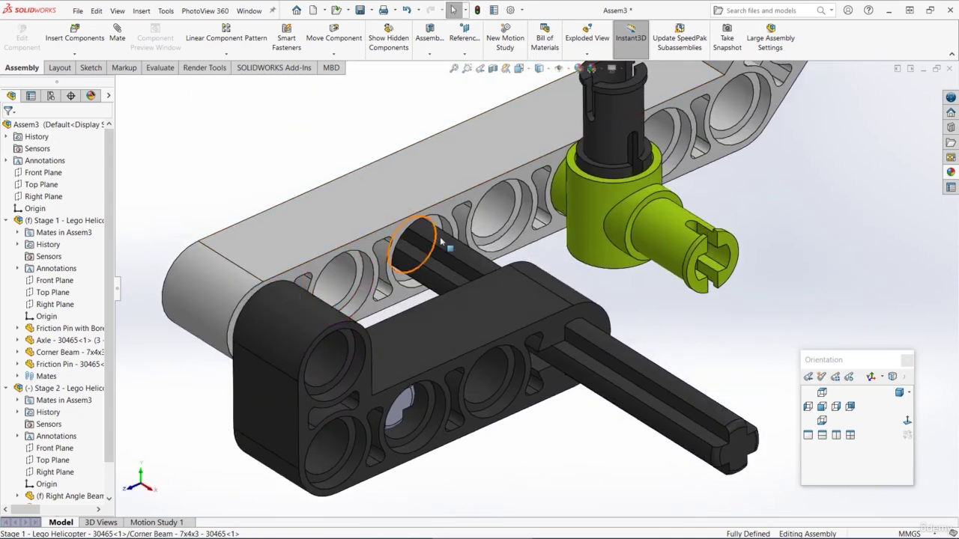
scroll(525, 236, "up", 2)
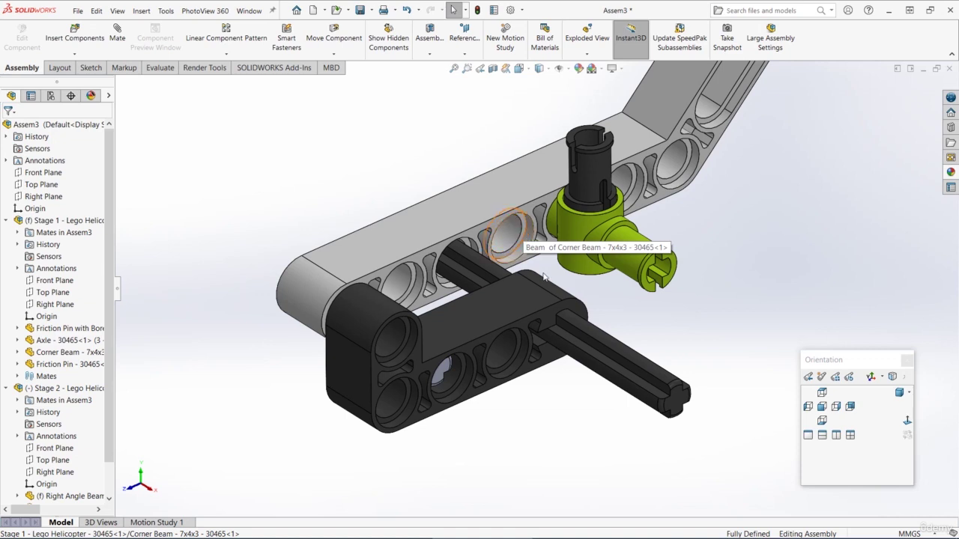
scroll(524, 335, "up", 1)
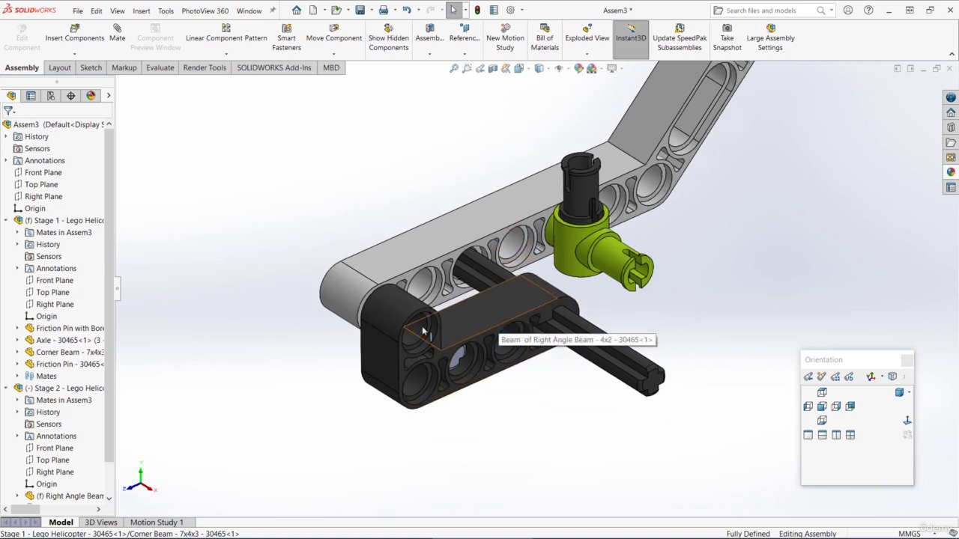
scroll(29, 268, "down", 1)
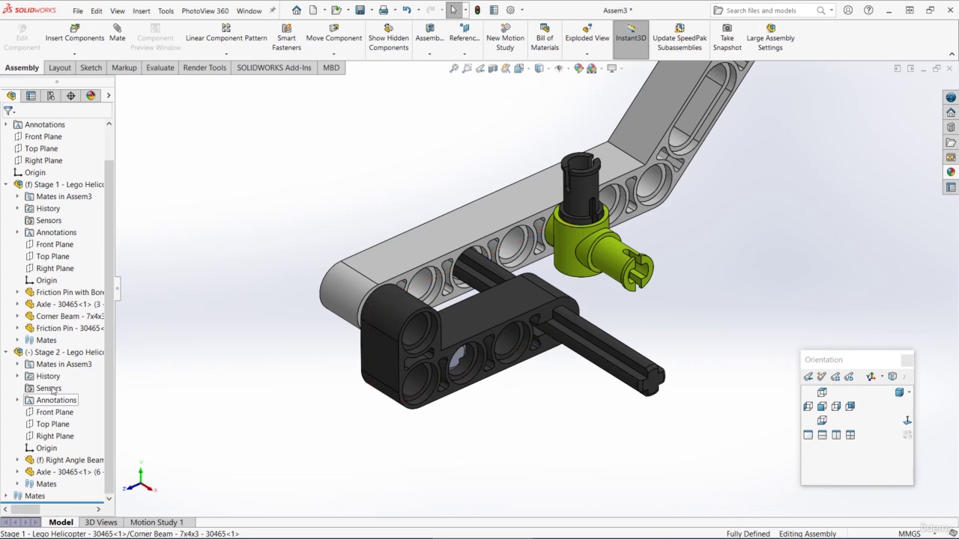
left_click(52, 354)
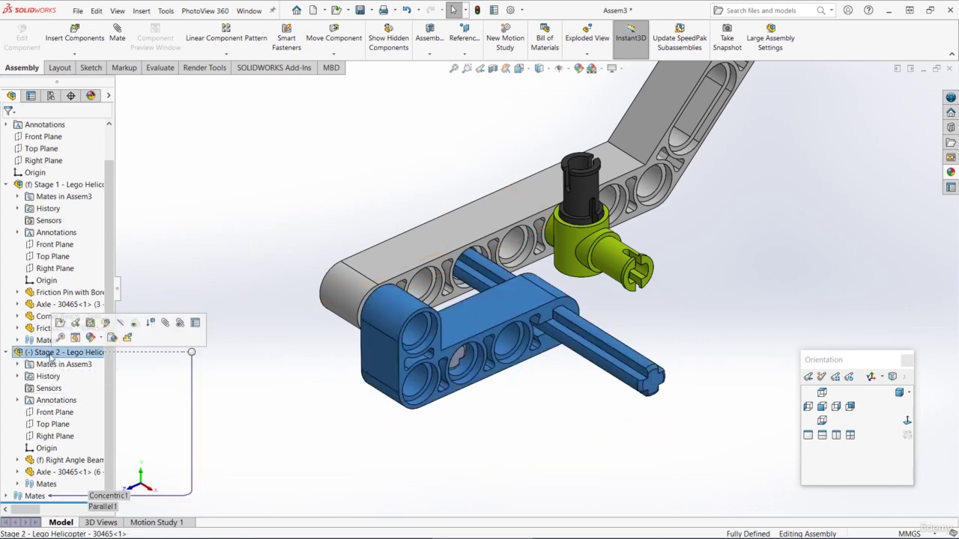
left_click(45, 417)
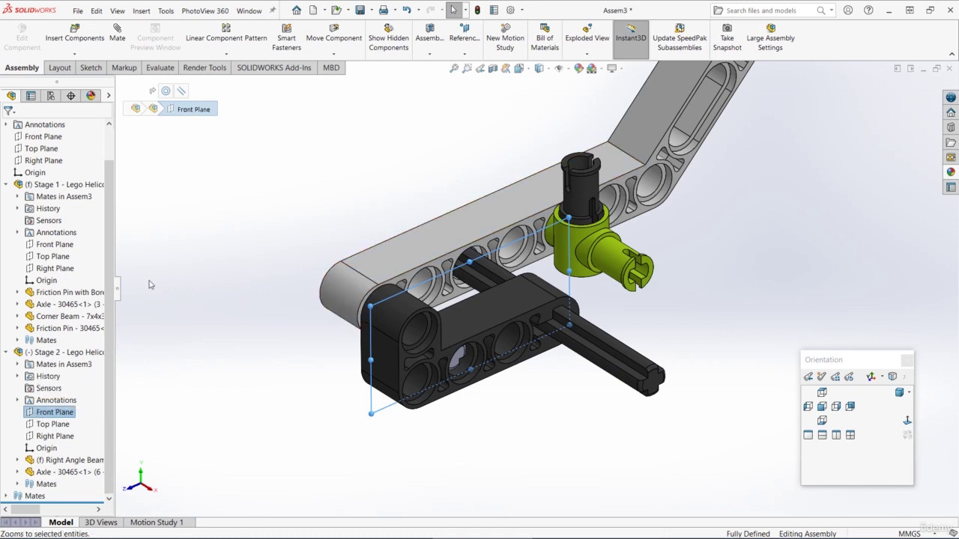
scroll(67, 315, "up", 1)
scroll(432, 239, "up", 3)
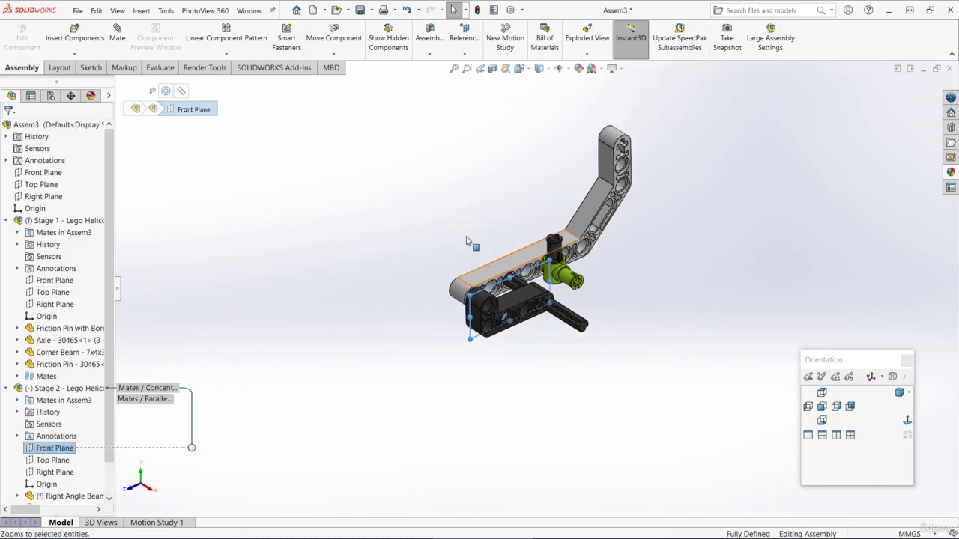
left_click(39, 198)
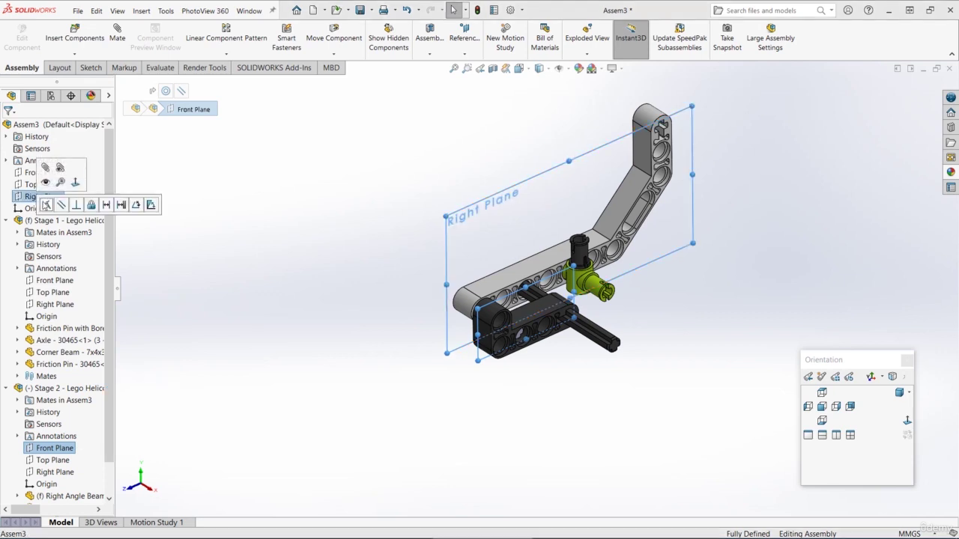
left_click(46, 205)
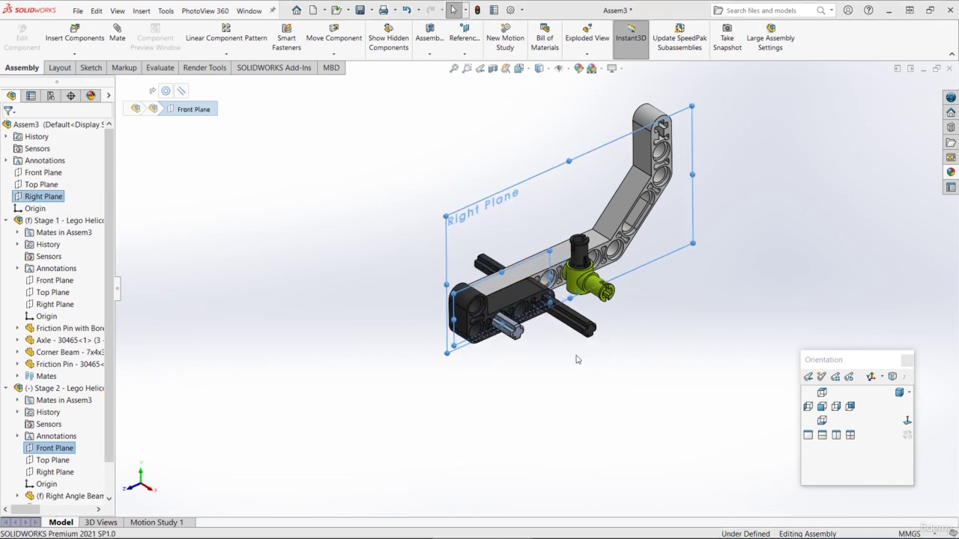
Examine the seam between the black right angle beam and the grey corner beam up close.
scroll(535, 315, "down", 5)
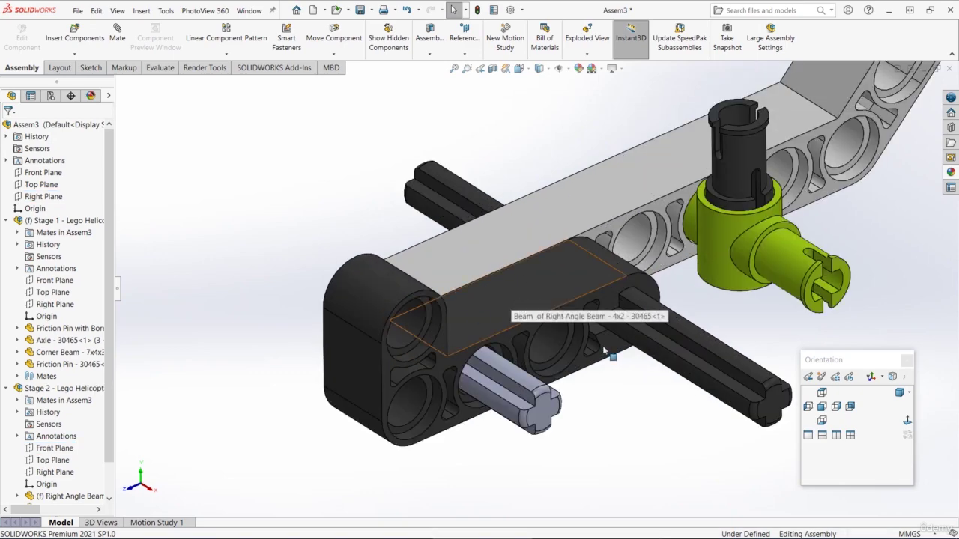
scroll(547, 314, "up", 3)
mouse_move(548, 316)
middle_mouse_down()
mouse_move(535, 244)
mouse_move(535, 306)
middle_mouse_up()
scroll(534, 300, "down", 7)
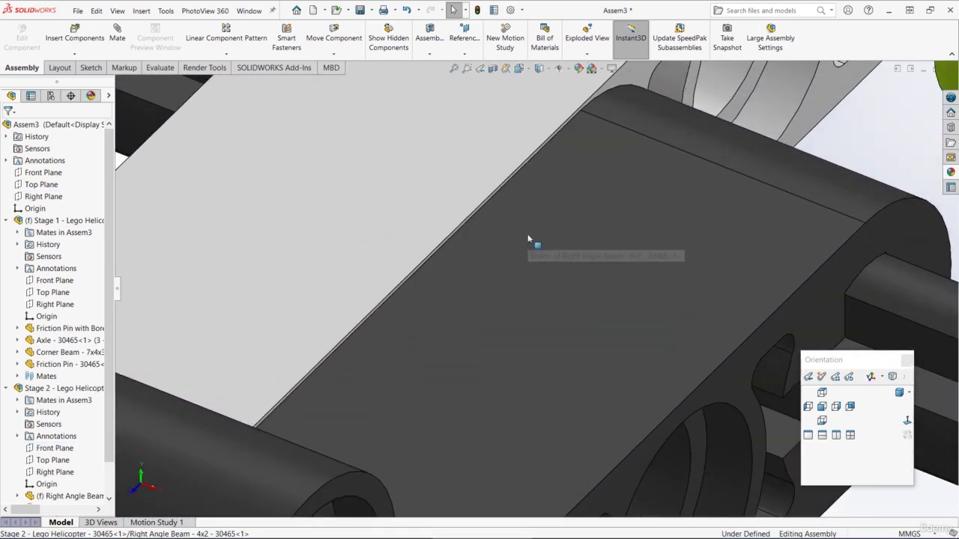
middle_click_drag(532, 172, 558, 191)
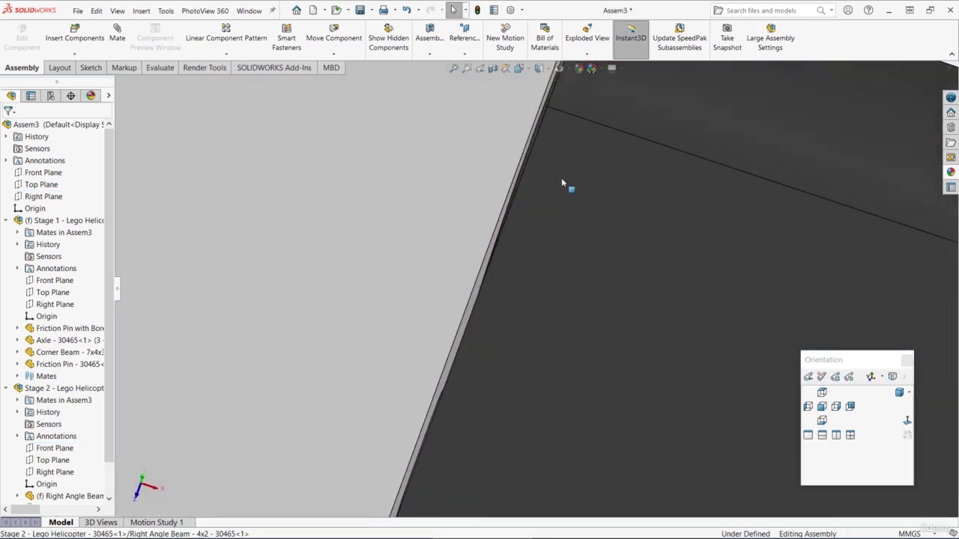
scroll(592, 307, "up", 8)
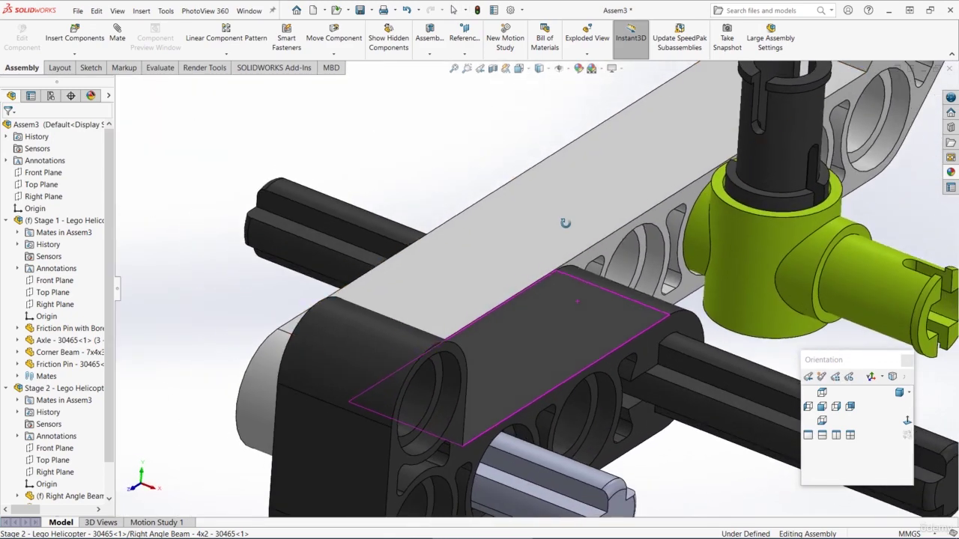
scroll(592, 307, "up", 5)
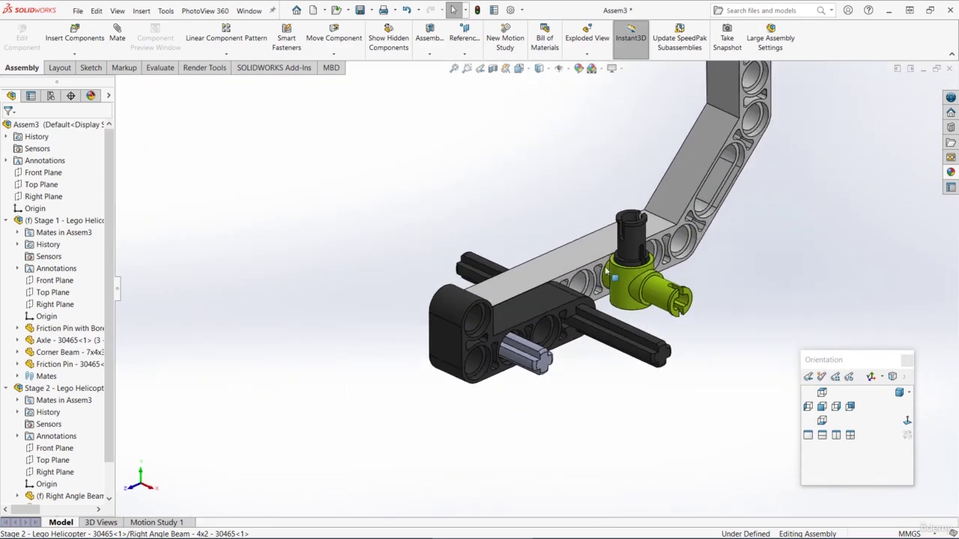
middle_click_drag(717, 289, 678, 334, "ctrl")
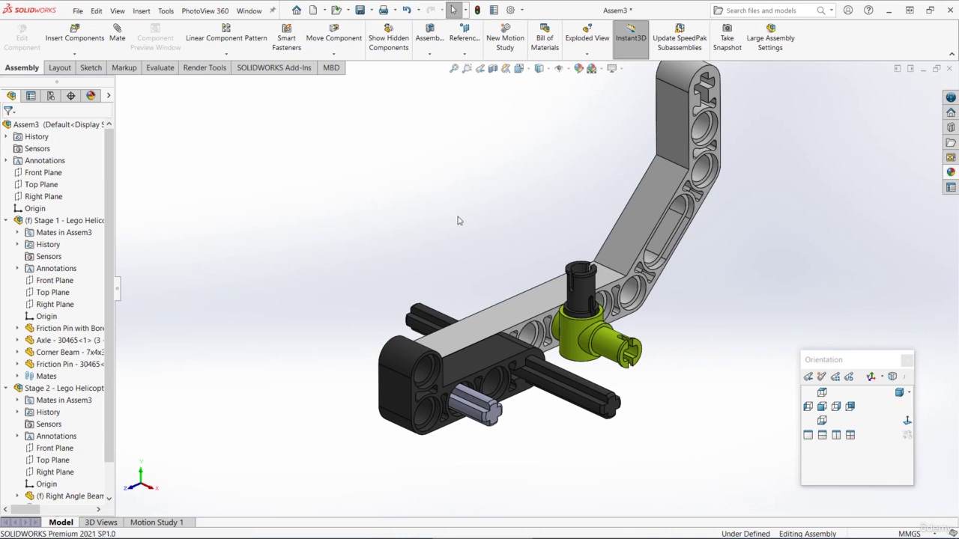
Insert the Small Bush - 30565 part, rotated 90 degrees about Y, near the far end of the long axle.
left_click(74, 36)
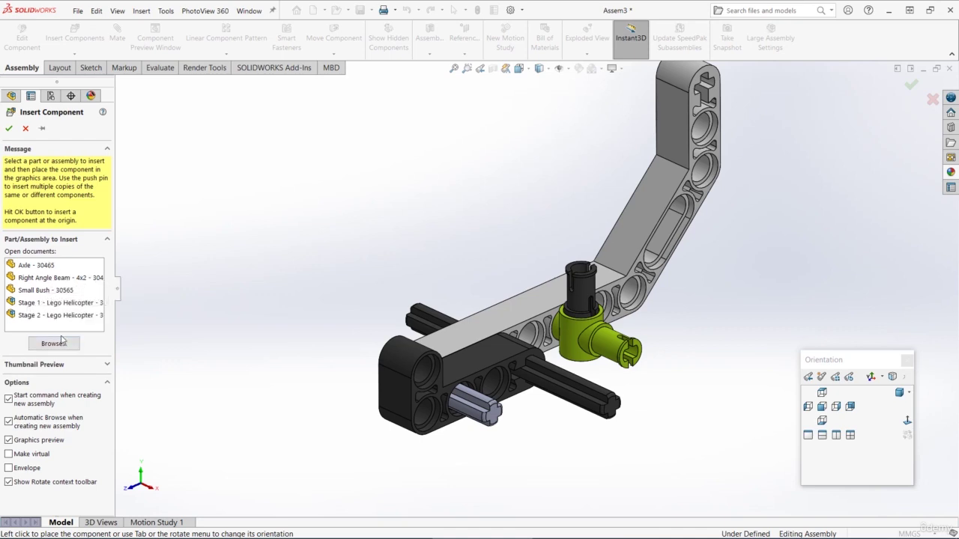
left_click(38, 291)
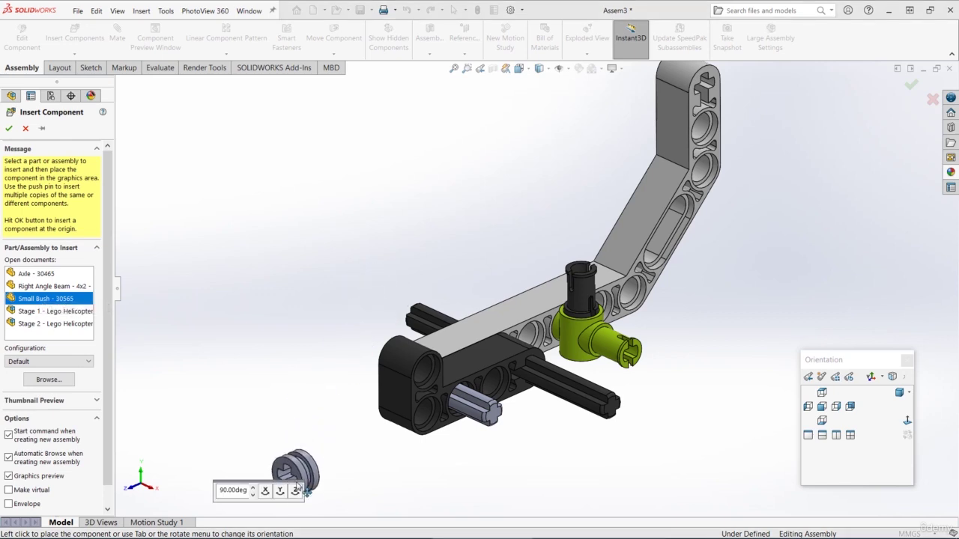
left_click(281, 491)
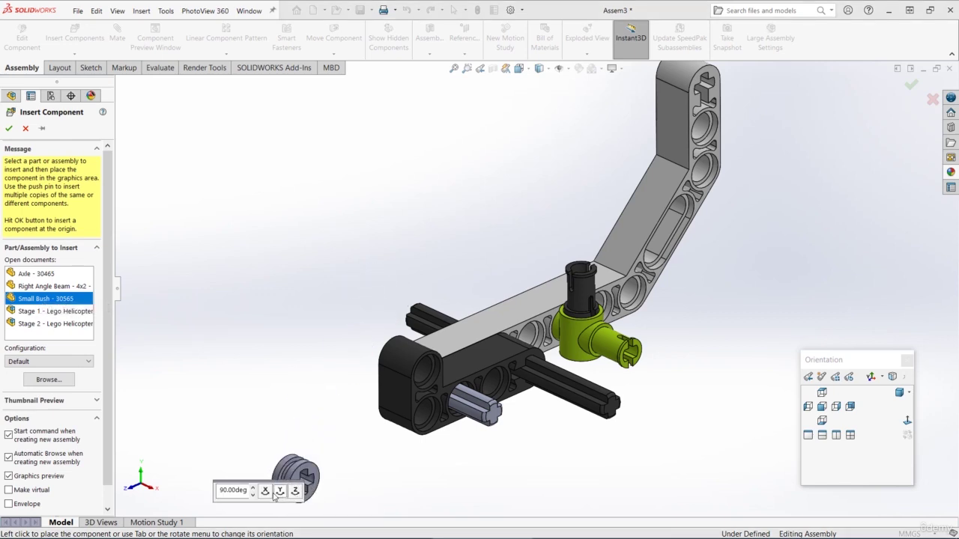
left_click(382, 300)
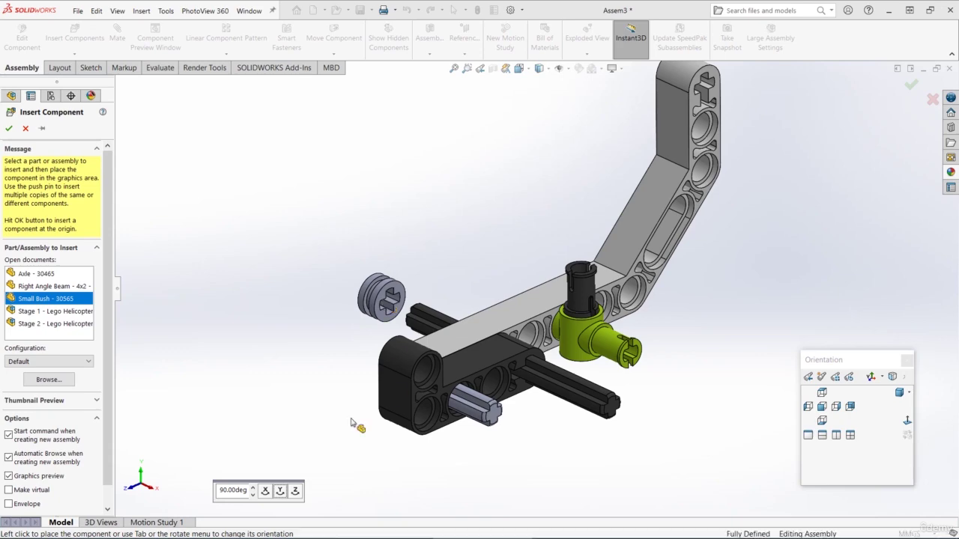
Add a concentric mate between the long axle's rounded outer face and the small bush's curved inner cross-hole face.
scroll(408, 316, "down", 5)
scroll(434, 320, "down", 2)
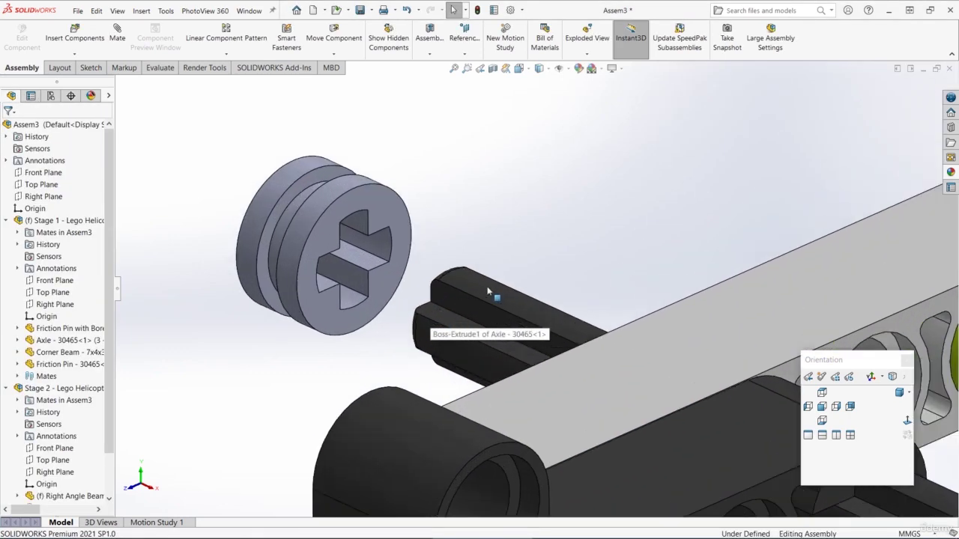
left_click(487, 291)
left_click(354, 302, "ctrl")
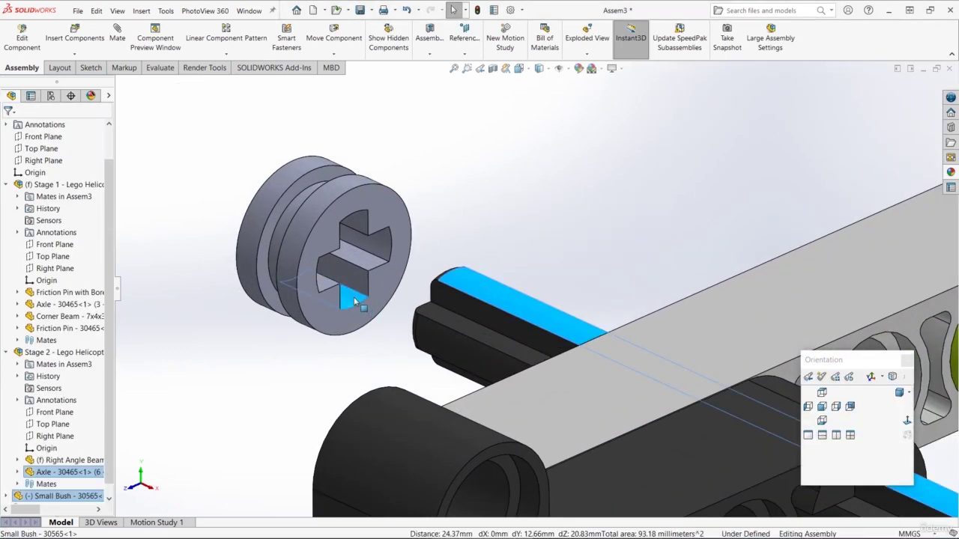
left_click(428, 291)
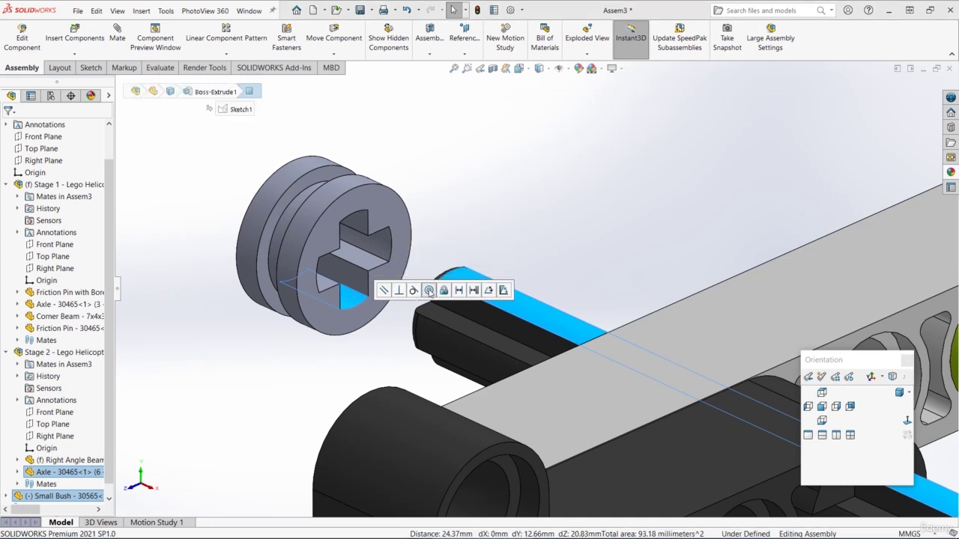
left_click(522, 290)
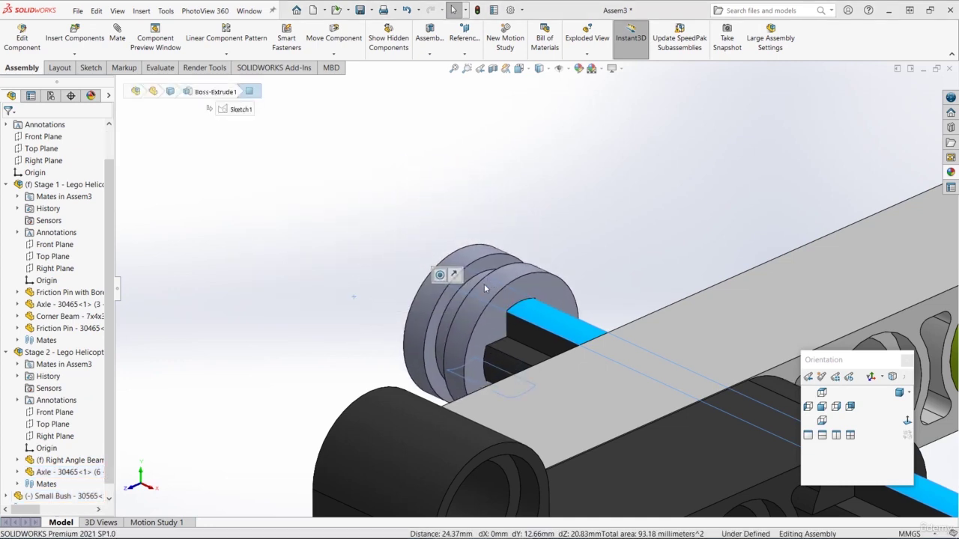
Lock the rotation of the concentric mate between the small bush and the long axle.
left_click(7, 185)
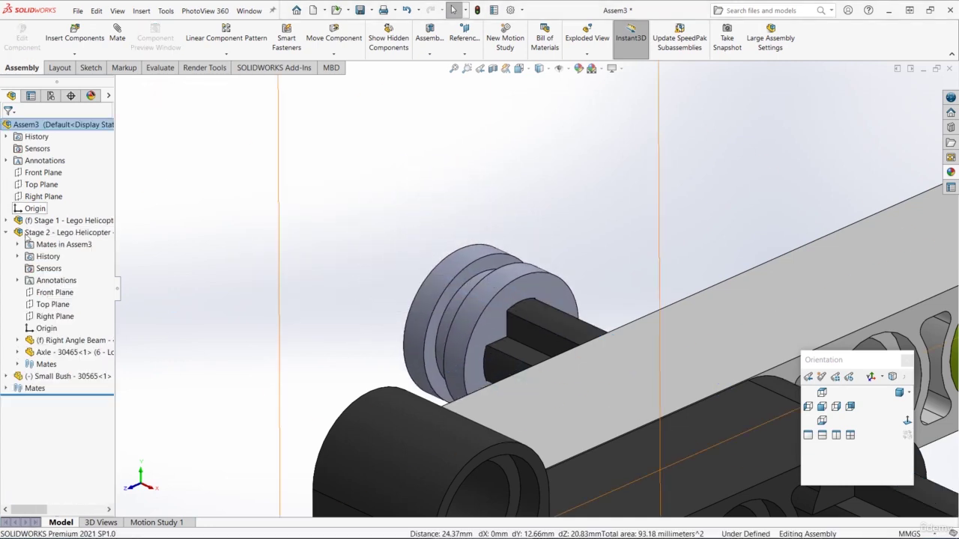
left_click(6, 232)
left_click(6, 256)
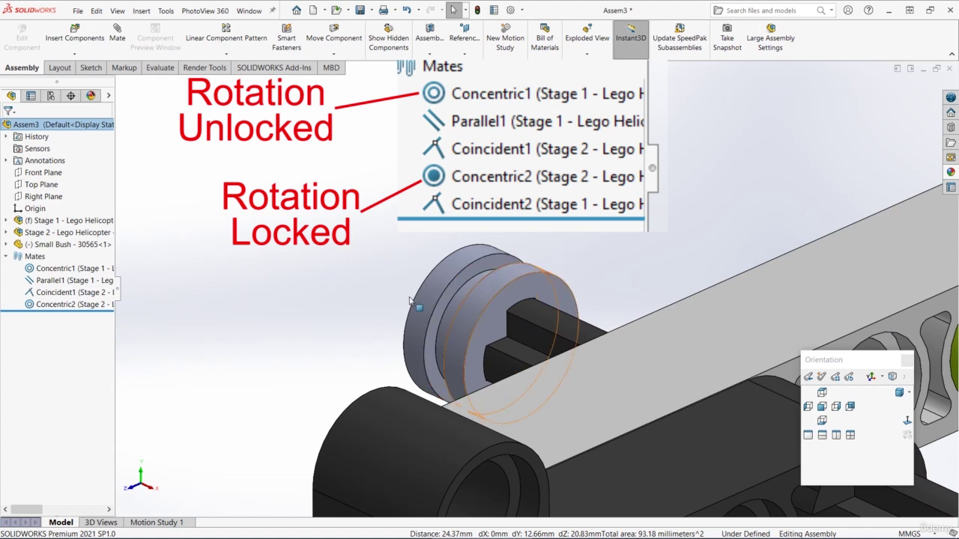
right_click(54, 305)
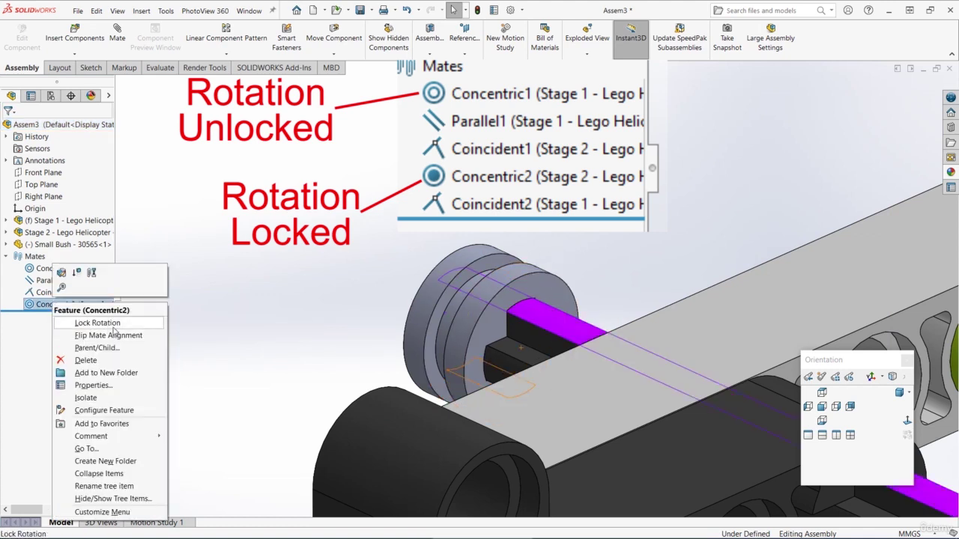
left_click(114, 325)
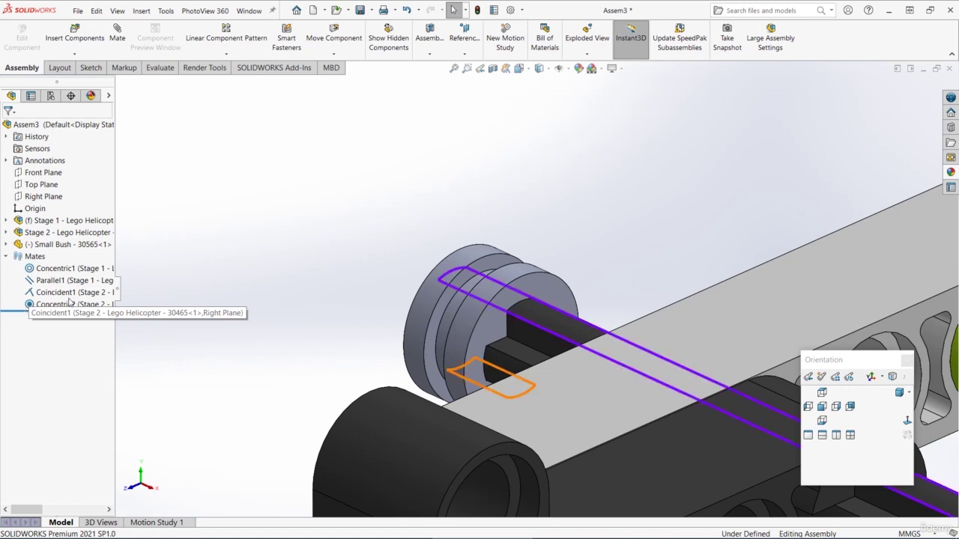
Slide the small bush along the axle and add a coincident mate between its inner flat face and the corner beam's back face.
scroll(524, 288, "up", 3)
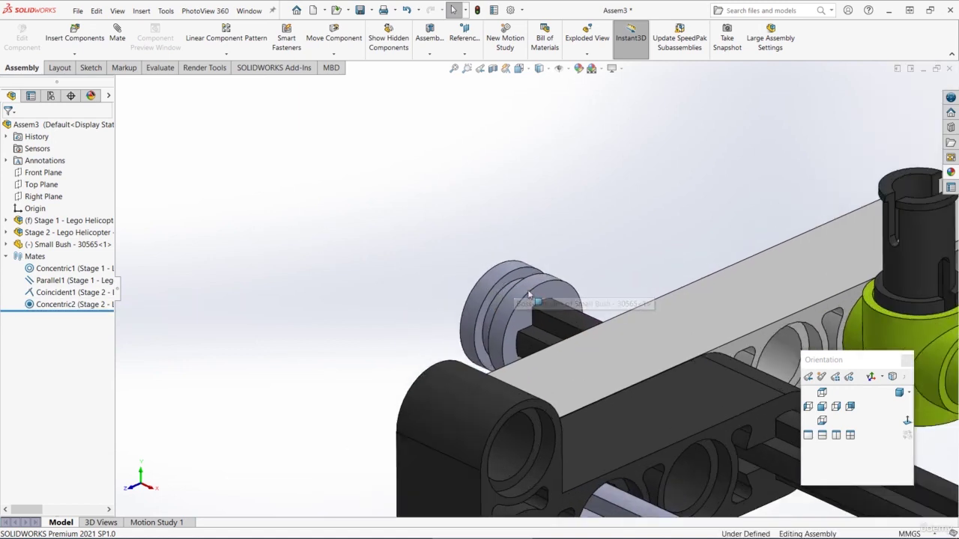
left_click_drag(514, 286, 496, 293)
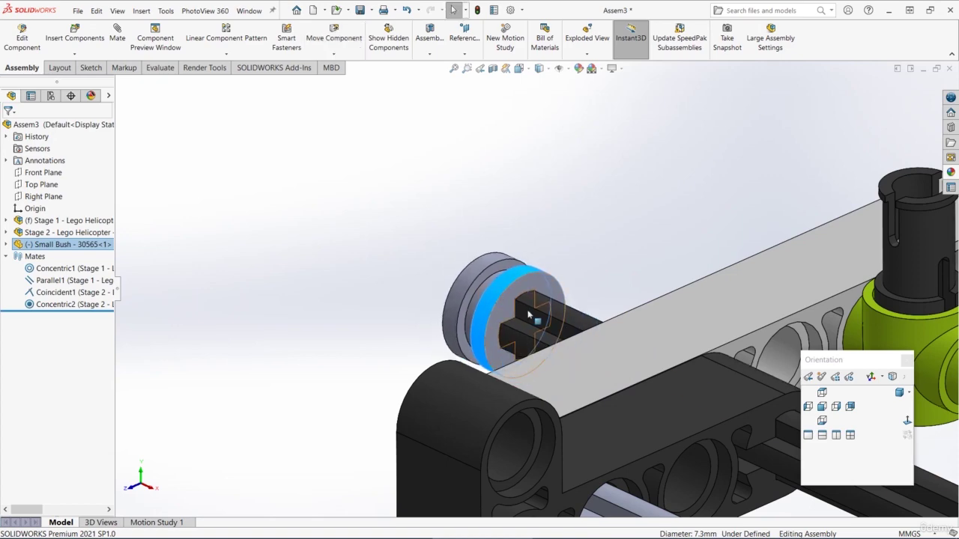
middle_click_drag(539, 313, 558, 293)
scroll(639, 305, "down", 2)
left_click(617, 298)
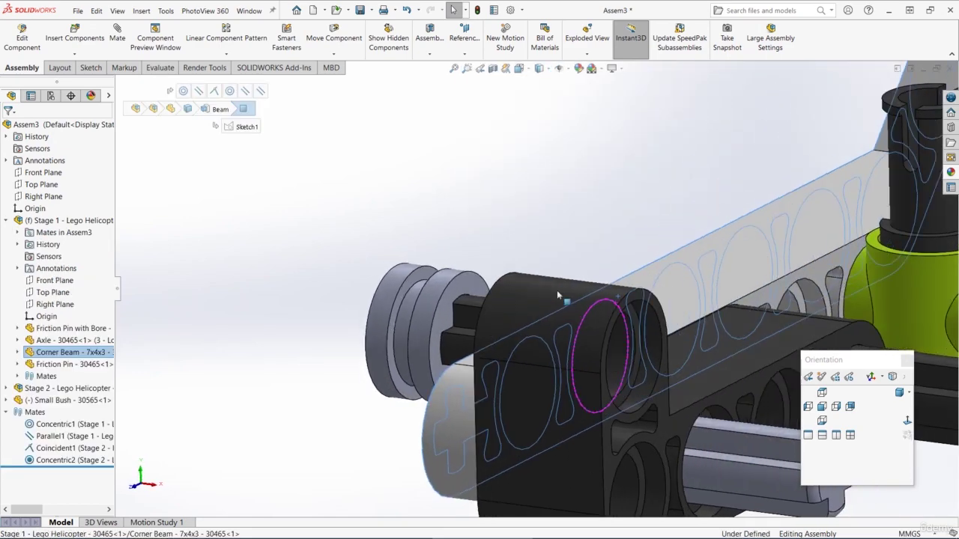
left_click(467, 285, "ctrl")
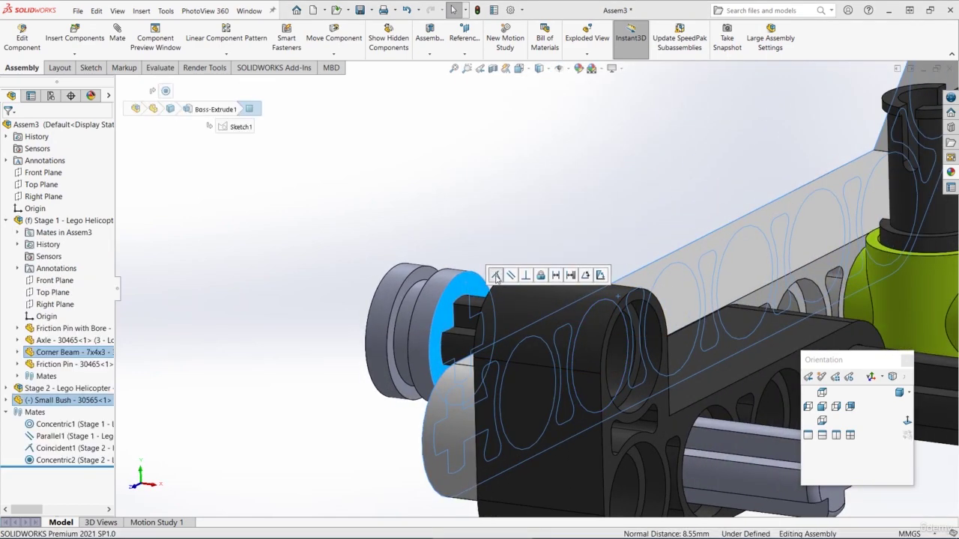
left_click(495, 276)
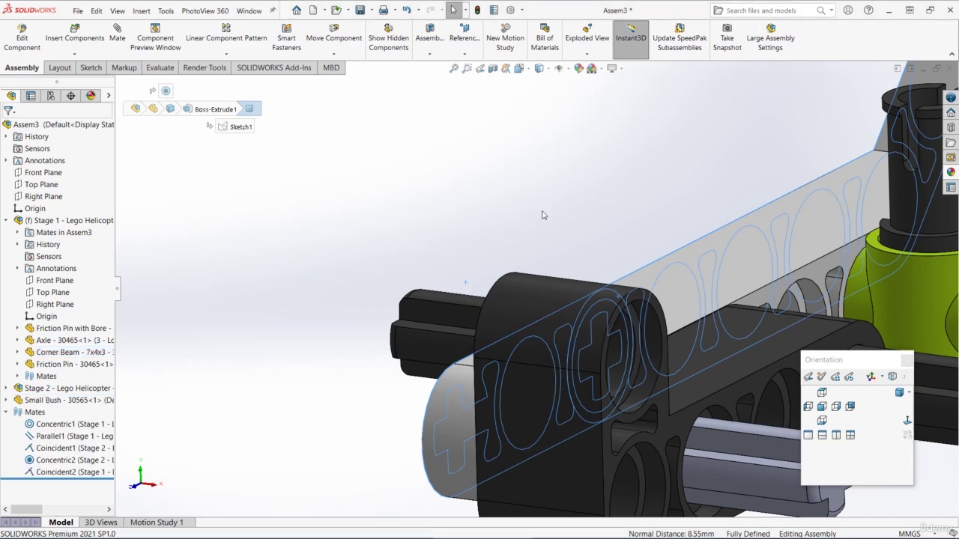
left_click(544, 214)
scroll(543, 214, "up", 6)
middle_click_drag(543, 212, 575, 243)
scroll(753, 238, "down", 3)
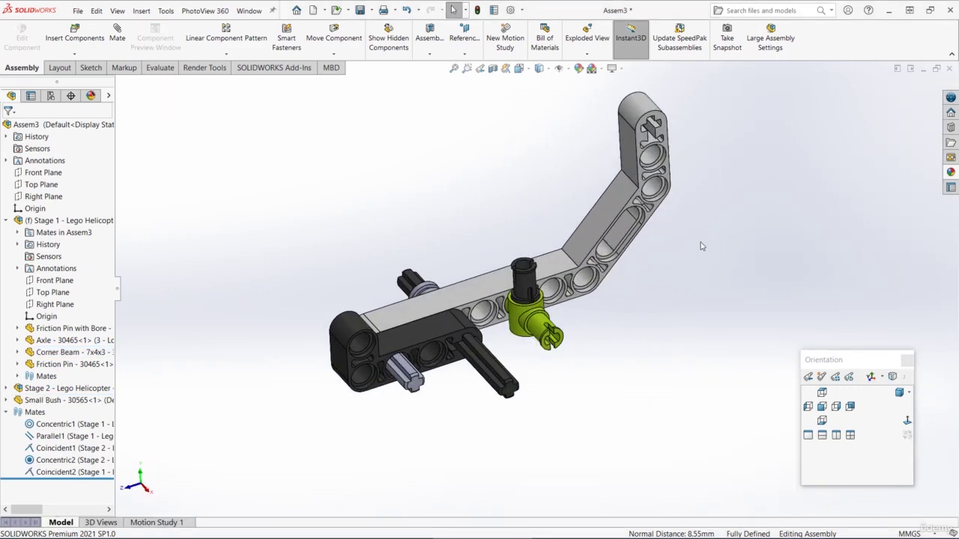
middle_click_drag(703, 264, 667, 312, "ctrl")
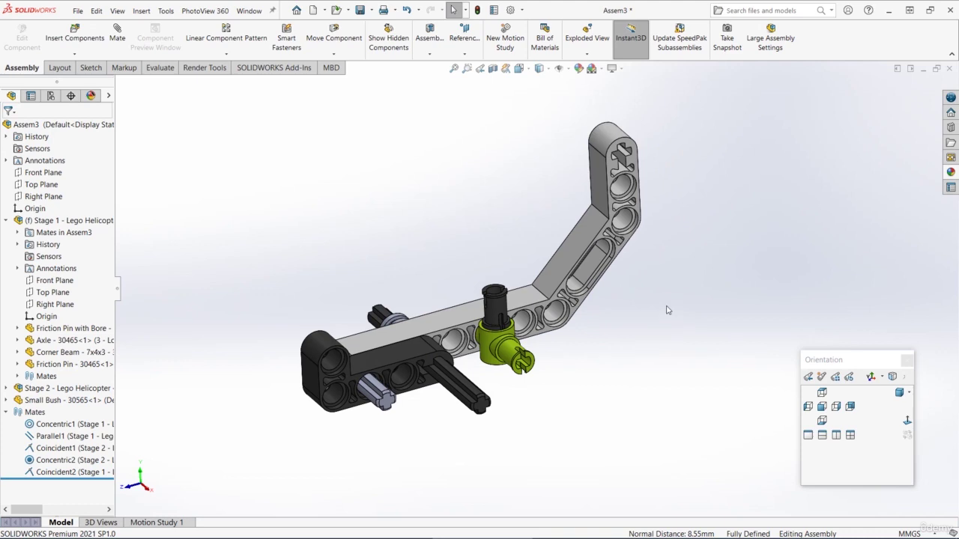
Save all modified models, naming the assembly file "Main Assembly - Lego Helicopter - 30465" in the Lego Helicopter folder.
key("ctrl+s")
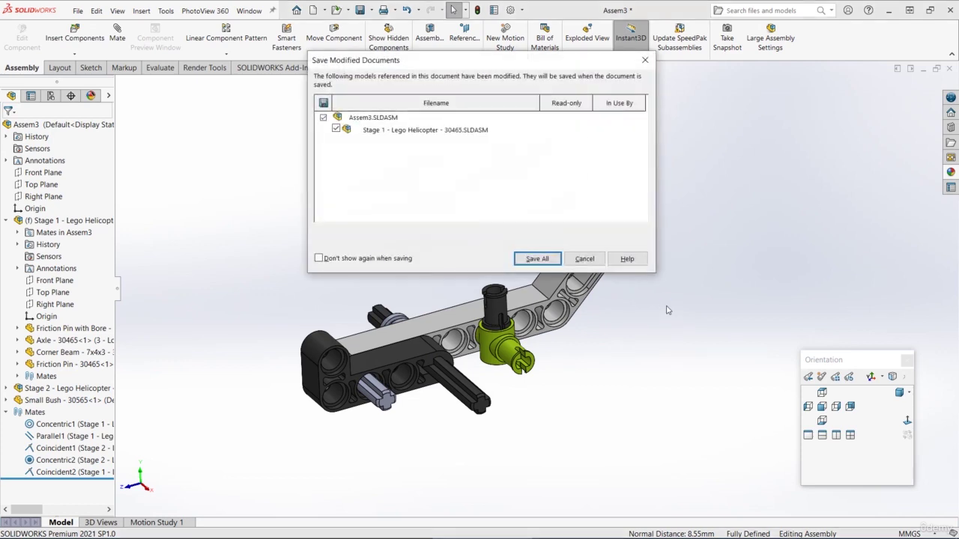
left_click(522, 260)
left_click(434, 174)
left_click(328, 318)
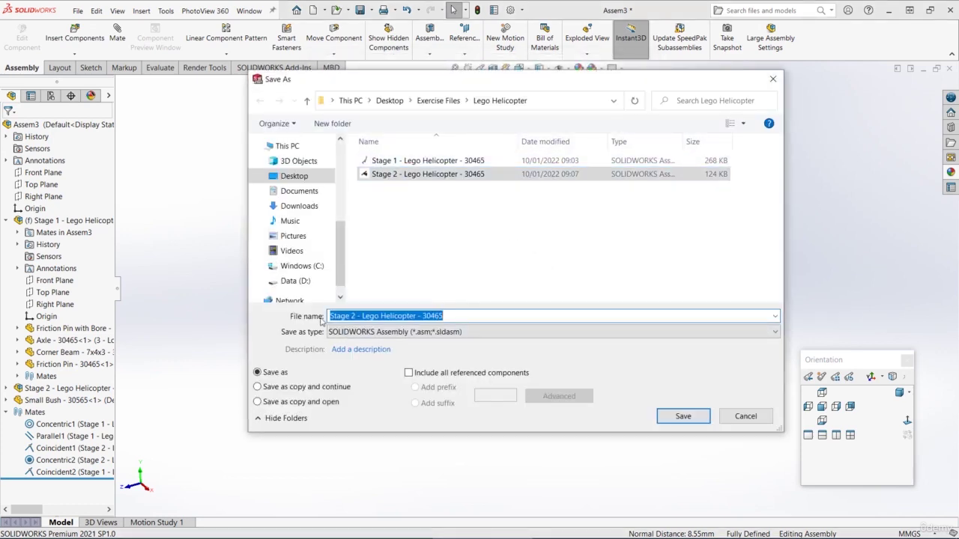
left_click(359, 315, "shift")
type("Main assembly")
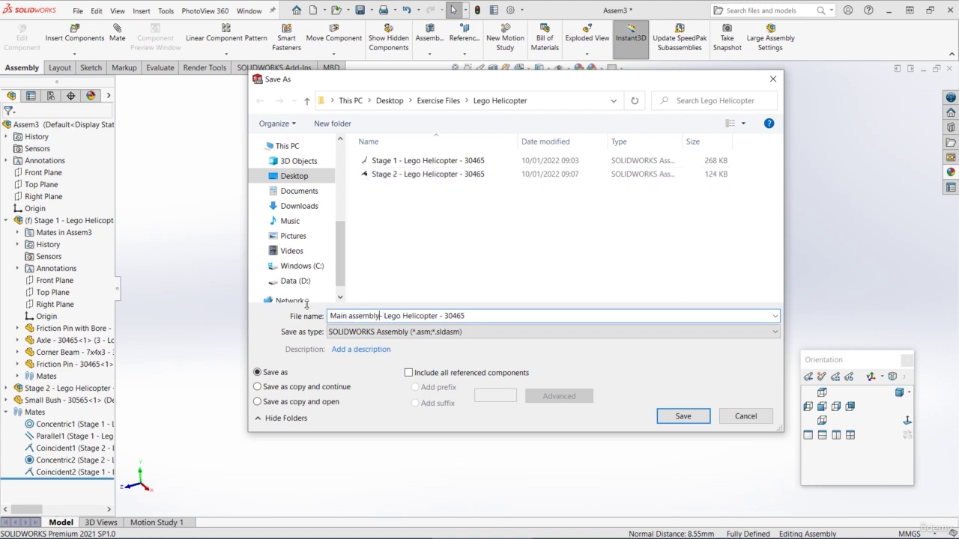
key("Tab")
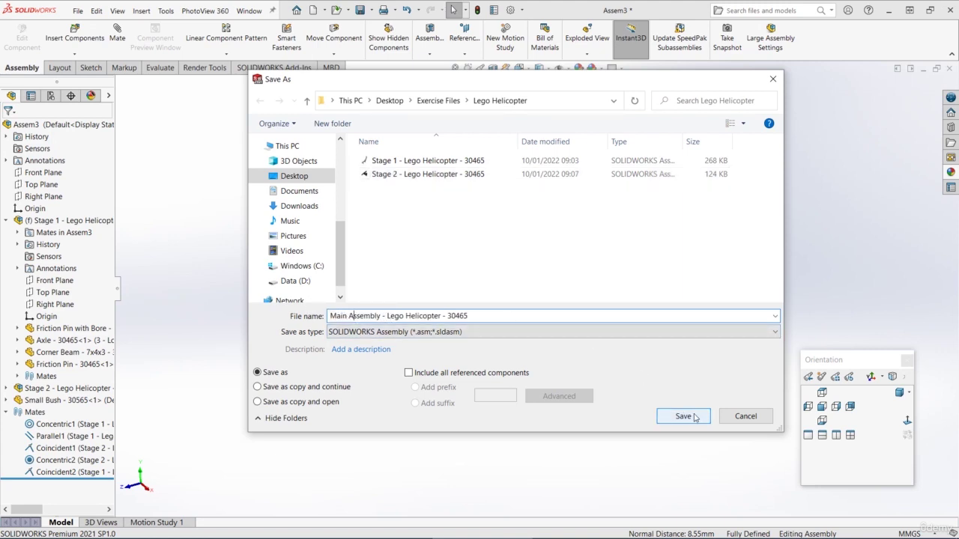
left_click(694, 418)
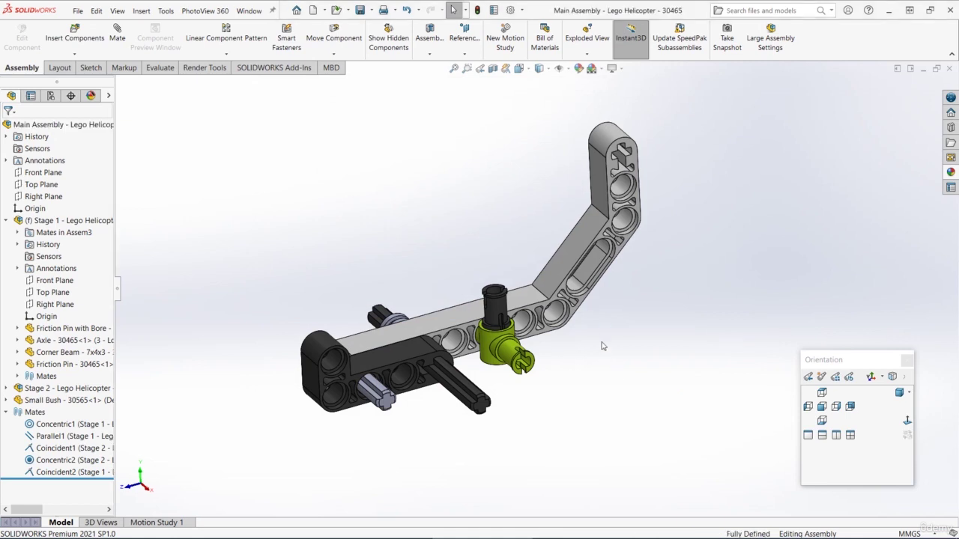
middle_click_drag(604, 347, 626, 348)
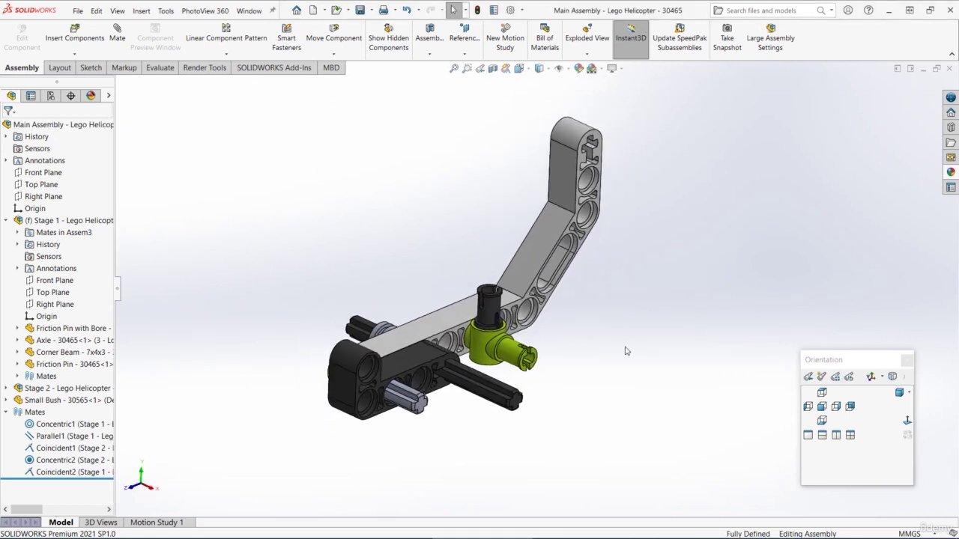